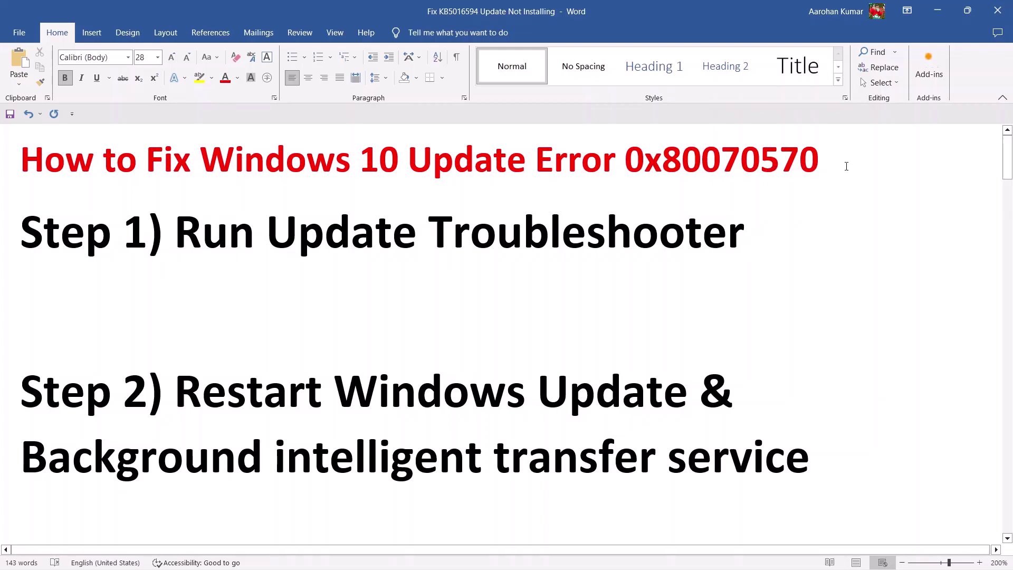
Bring the 'Fix Update KB5015807 Not Installing On Windows 10' guide forward at Step 1
left_click_drag(859, 158, 139, 152)
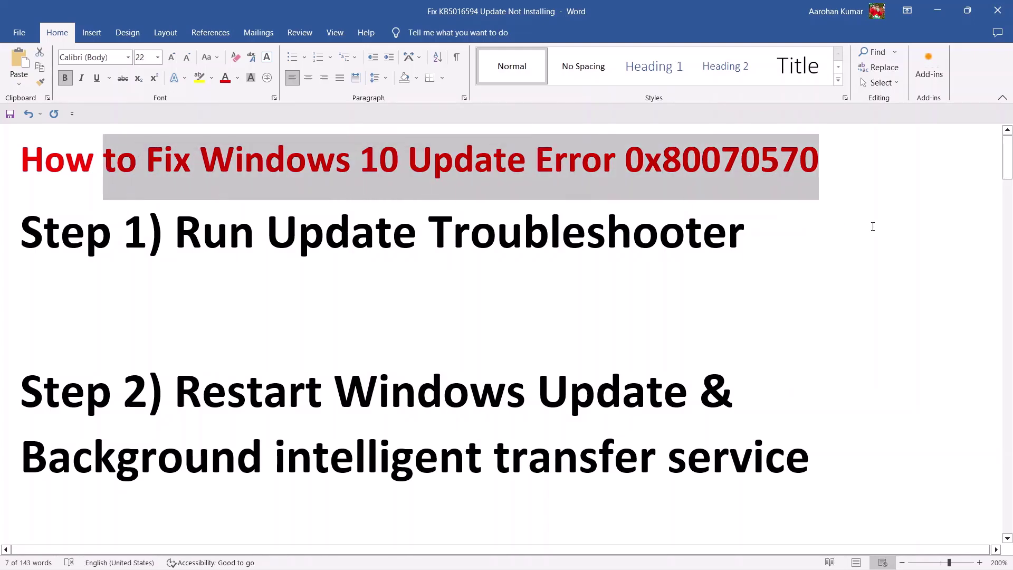
left_click(840, 267)
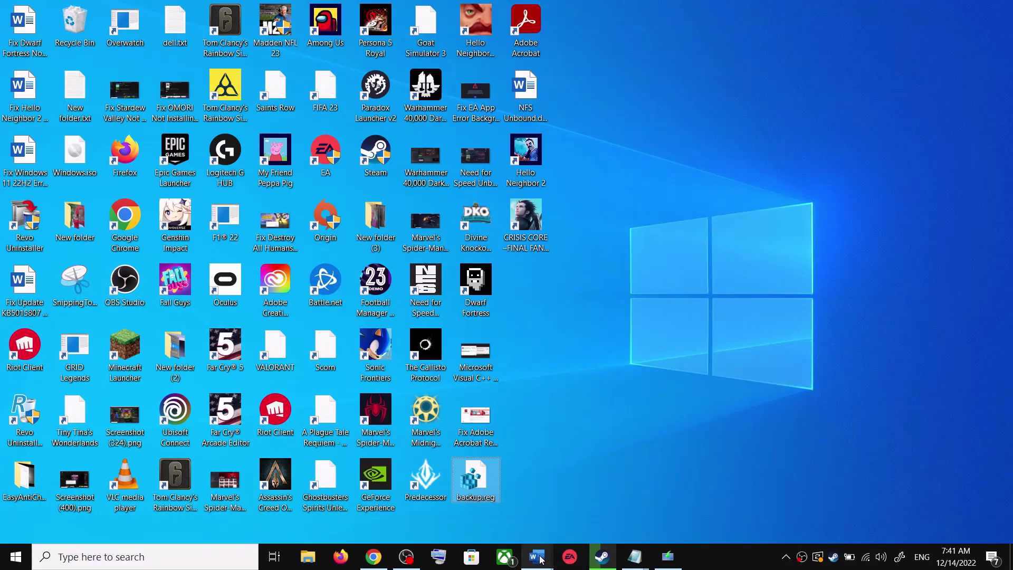
mouse_move(536, 555)
left_click(607, 491)
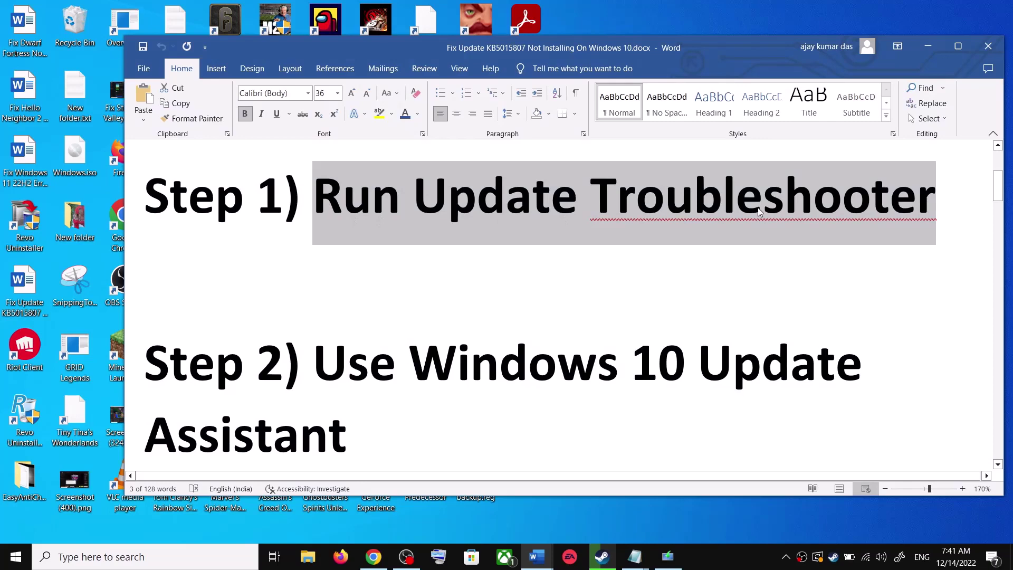
Run the Windows Update troubleshooter from Settings' Additional troubleshooters page
key("super+i")
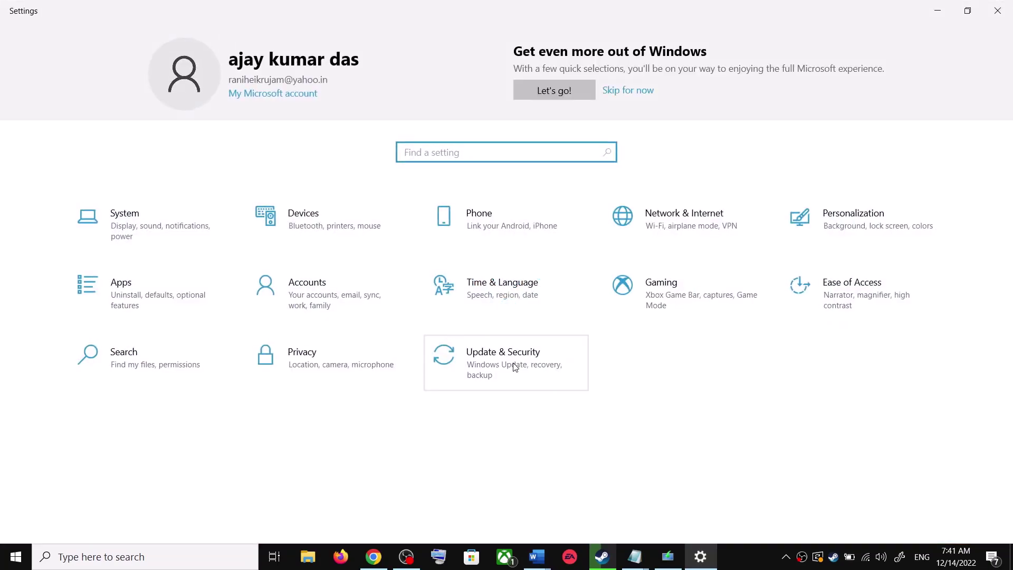
left_click(514, 367)
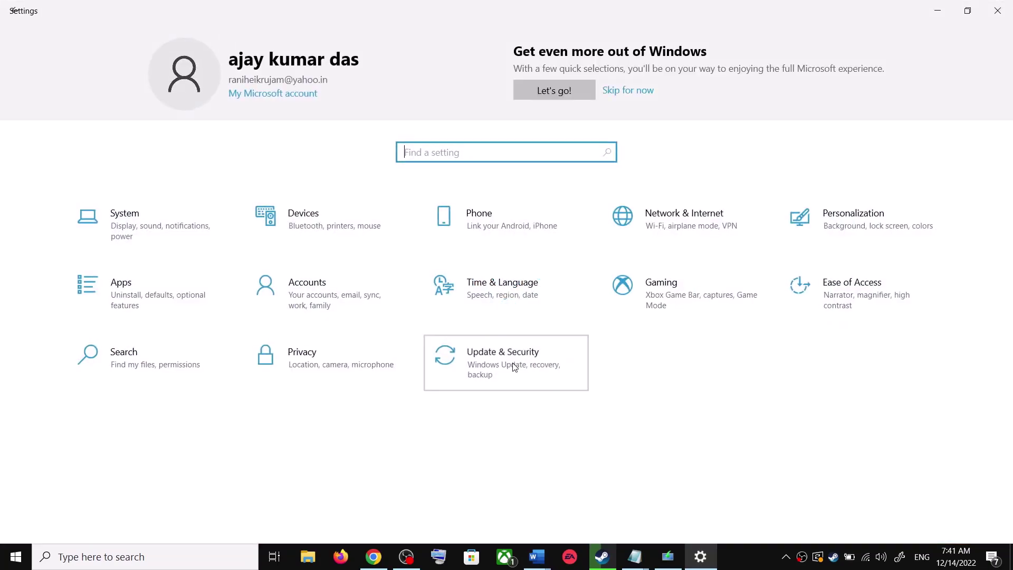
left_click(81, 276)
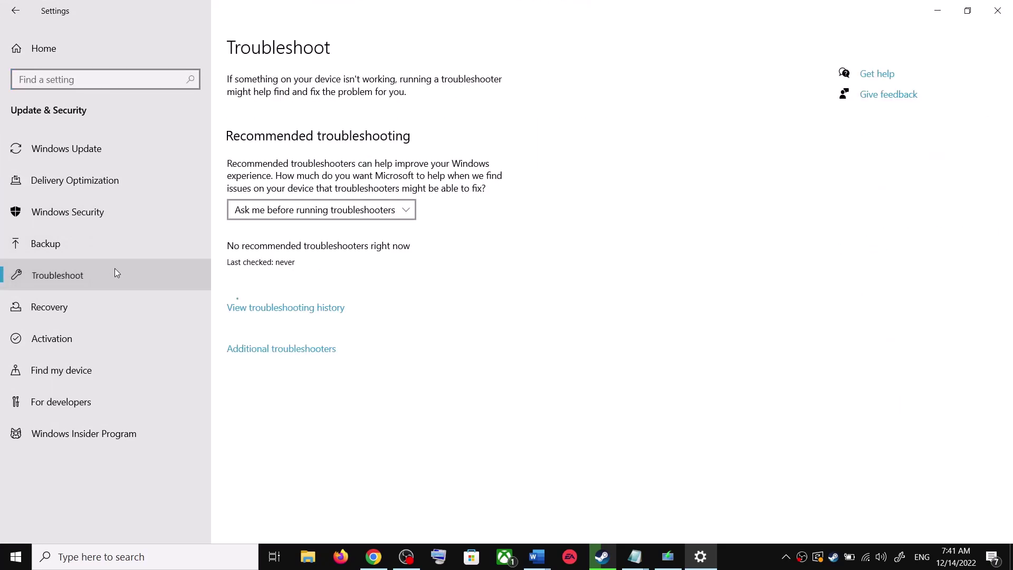
left_click(297, 349)
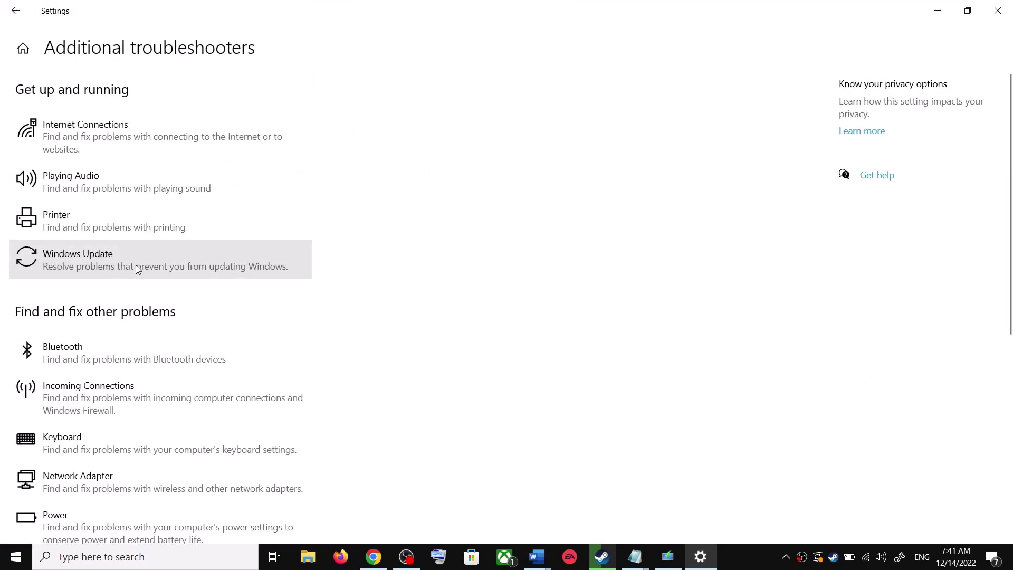
left_click(122, 265)
left_click(267, 297)
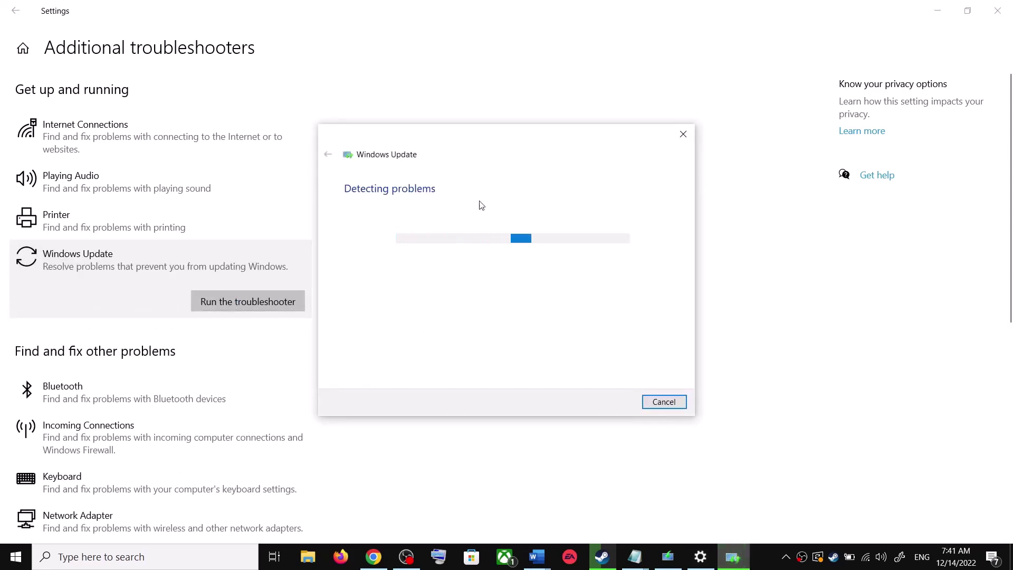
Check the Start menu power options, then return to the Settings window
left_click(13, 558)
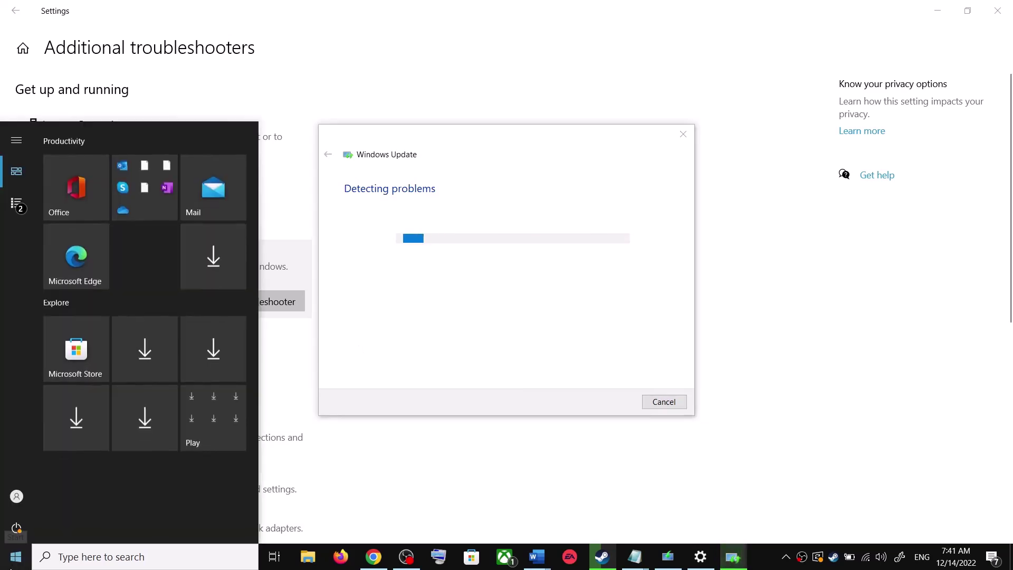
left_click(17, 527)
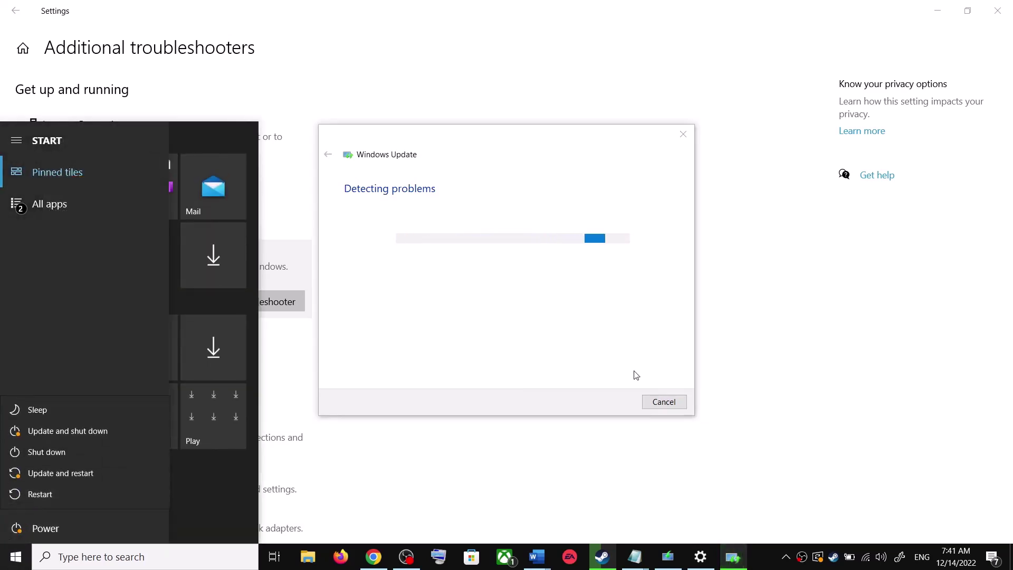
left_click(776, 224)
left_click(773, 226)
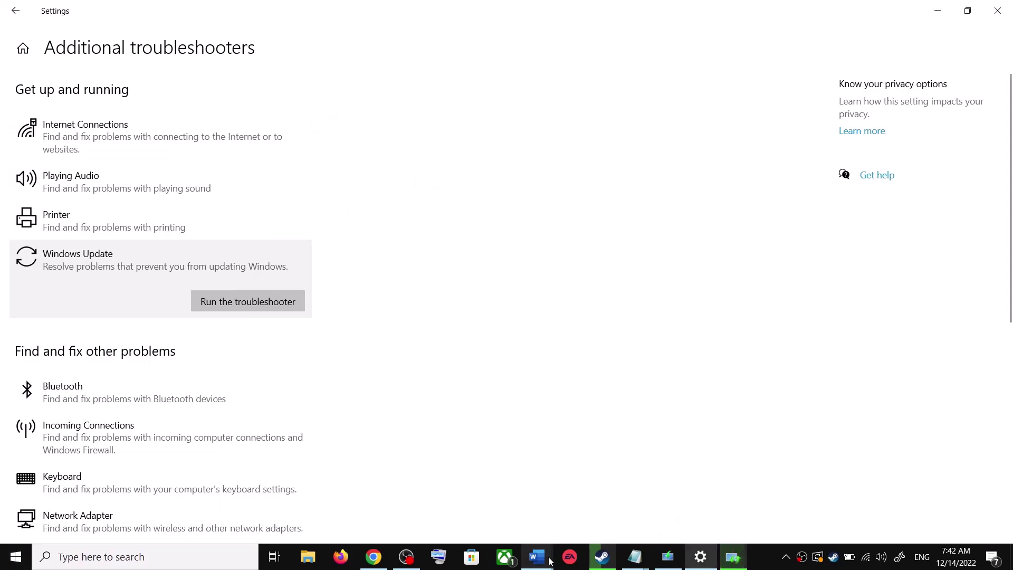
Scroll the Word guide to Step 2 and select its microsoft.com Windows 10 download link
mouse_move(543, 559)
left_click(624, 511)
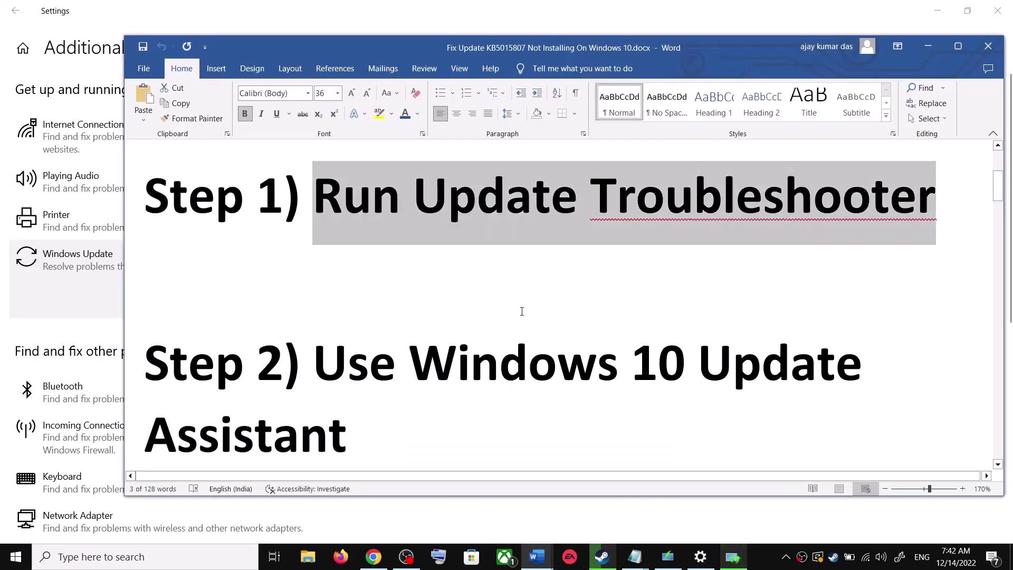
scroll(340, 354, "down", 1)
left_click_drag(314, 308, 423, 411)
scroll(800, 390, "down", 1)
left_click_drag(967, 390, 144, 394)
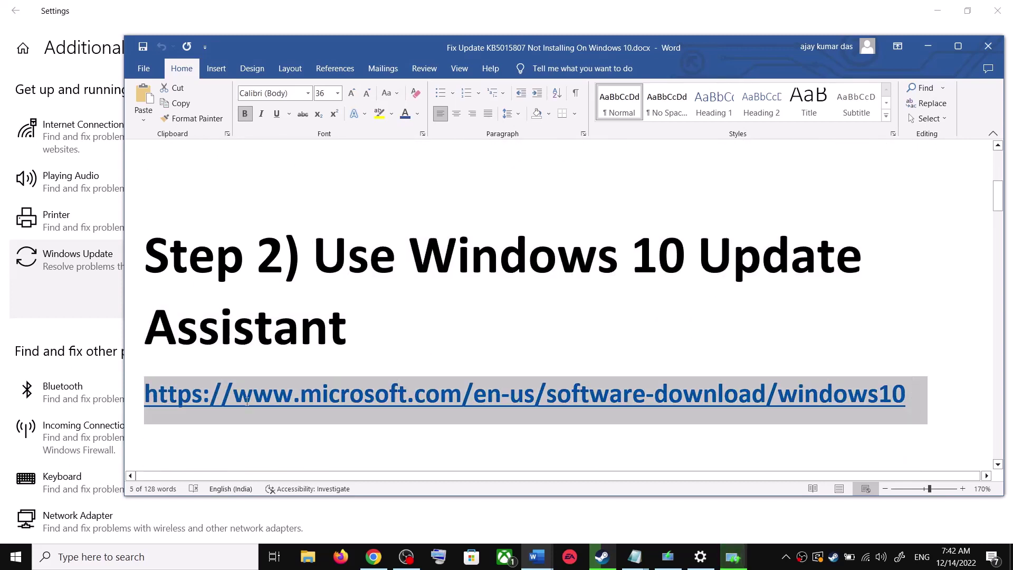
Switch to the Download Windows 10 page in Chrome
mouse_move(373, 557)
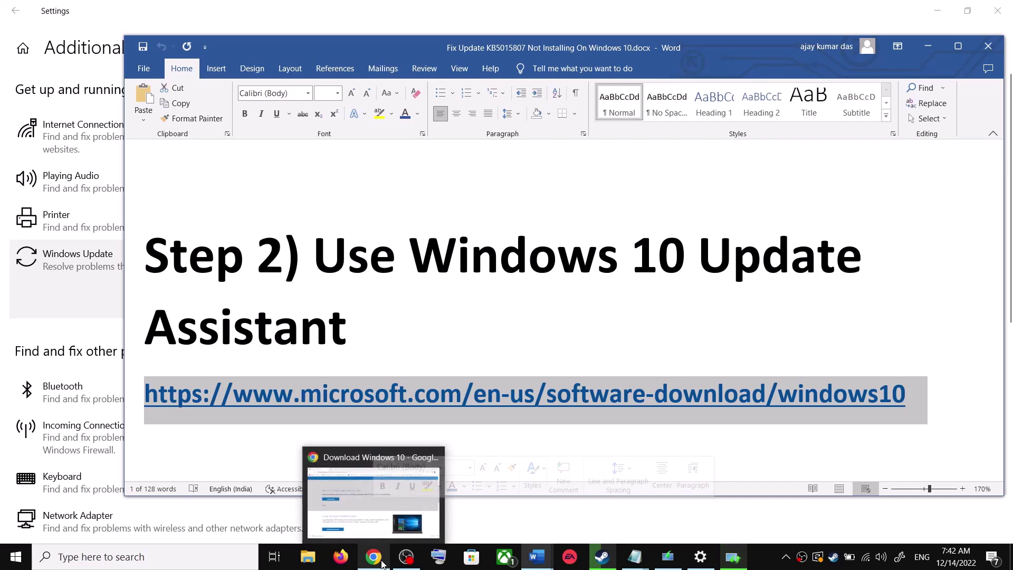
left_click(359, 501)
scroll(224, 292, "up", 3)
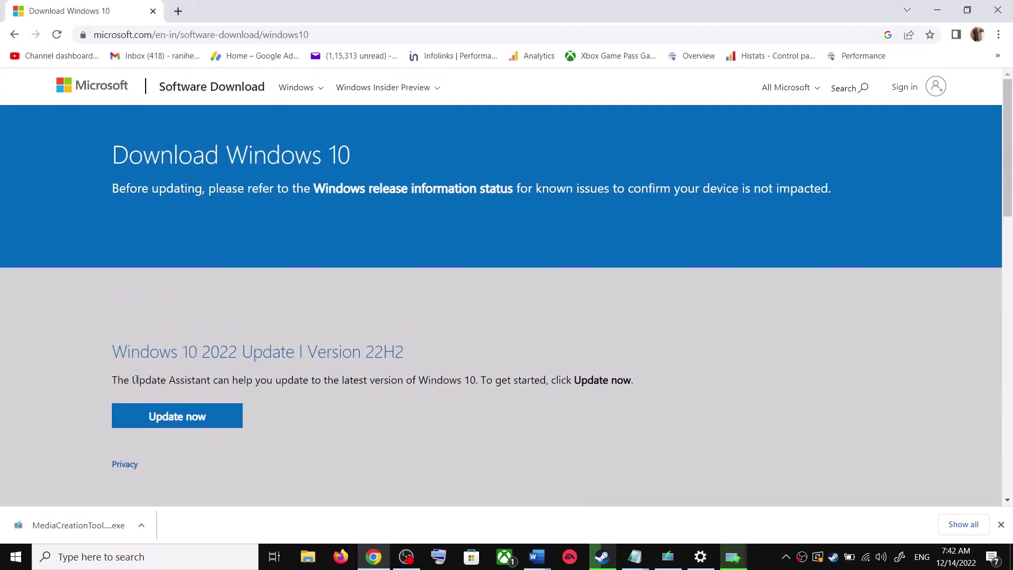
Download and run the Windows10Upgrade Update Assistant, closing it once it reports the latest version
left_click_drag(130, 381, 210, 381)
left_click(202, 418)
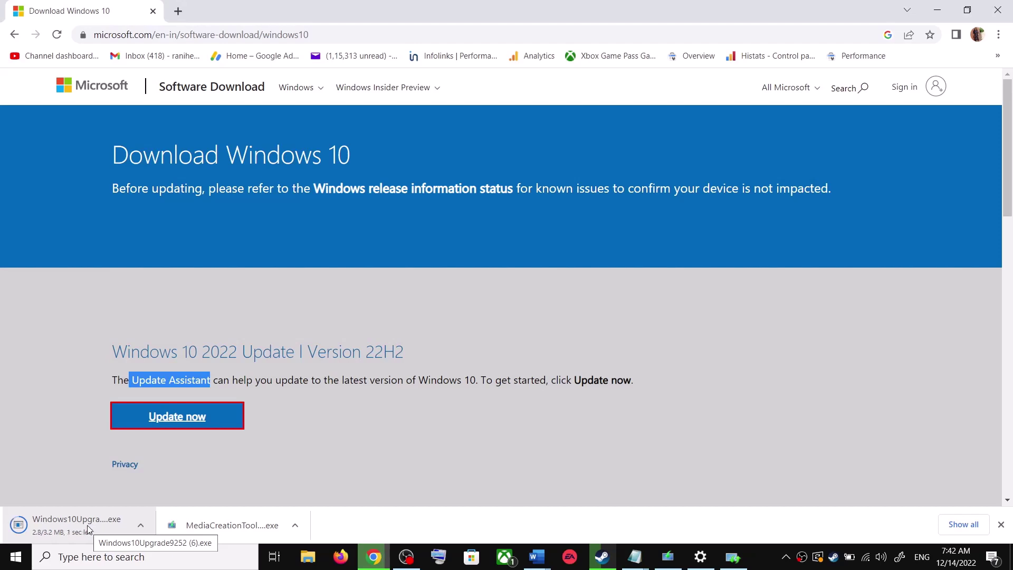
left_click(88, 526)
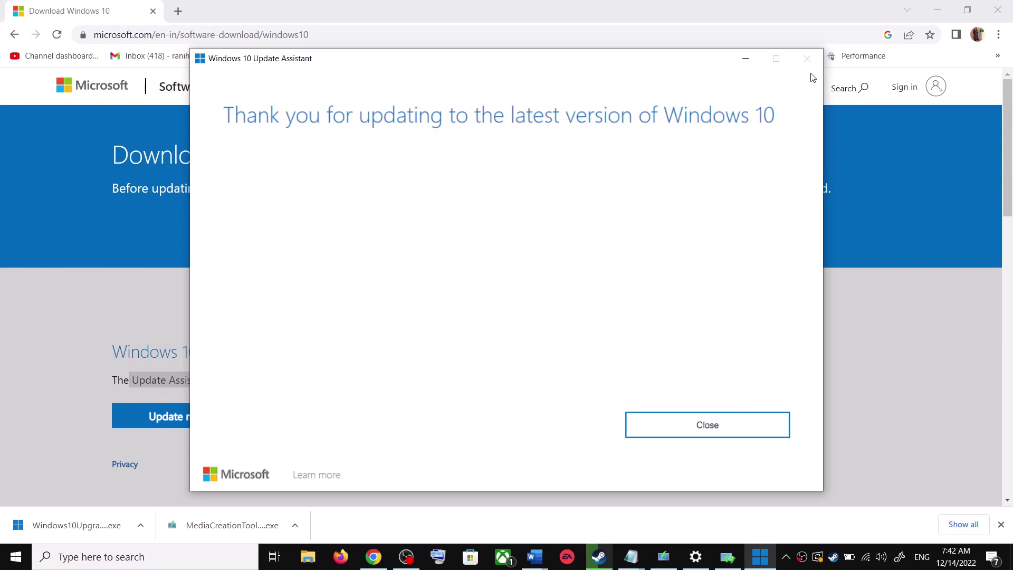
left_click(737, 426)
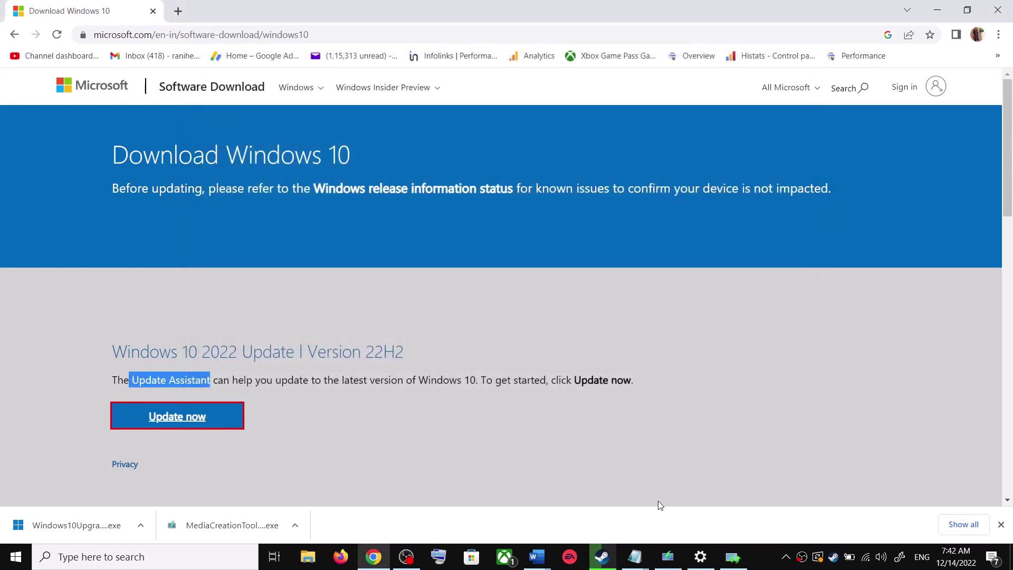
Bring the fix guide forward and scroll to Step 3, Reset Windows Update Components
mouse_move(536, 555)
left_click(606, 503)
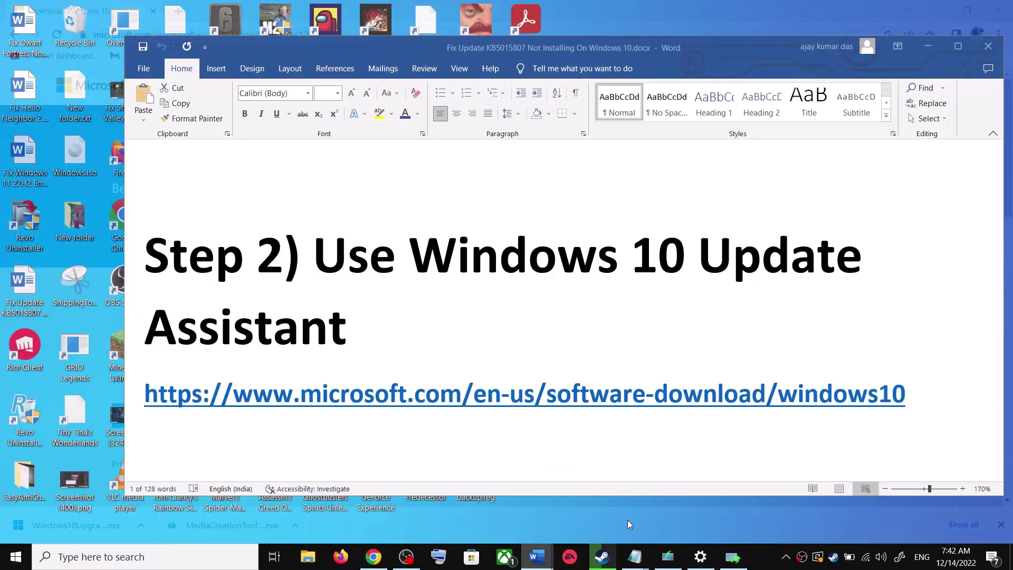
scroll(415, 360, "down", 4)
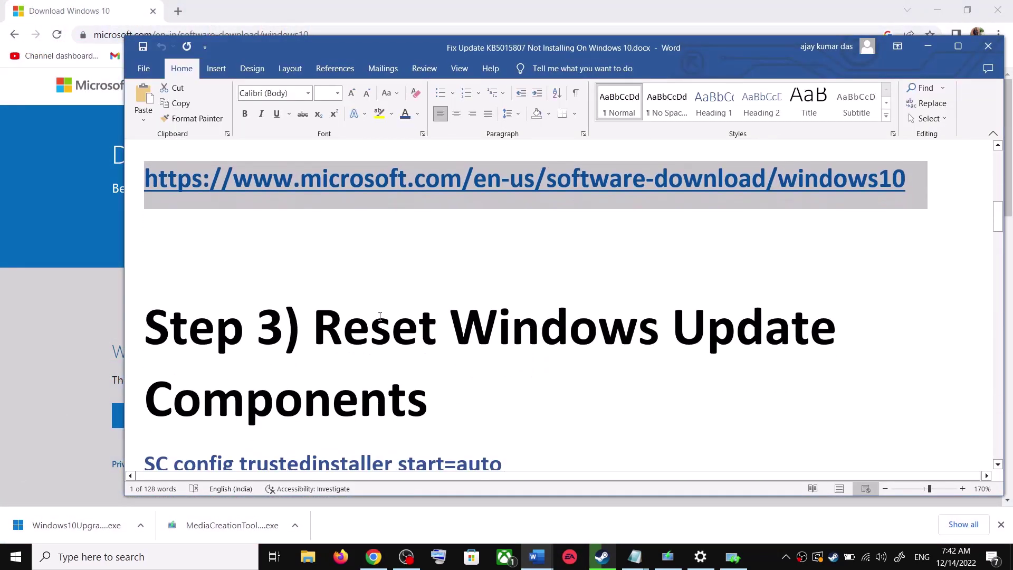
left_click_drag(331, 326, 425, 409)
scroll(226, 378, "down", 2)
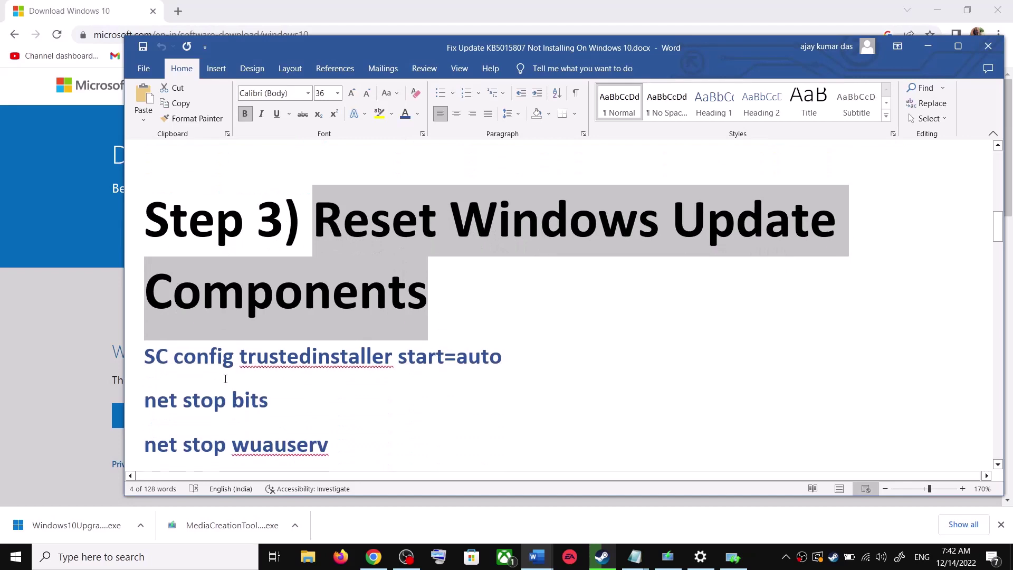
Copy the reset commands from SC config through net start appidsvc
left_click_drag(159, 361, 269, 485)
left_click_drag(312, 405, 327, 437)
scroll(268, 299, "down", 1)
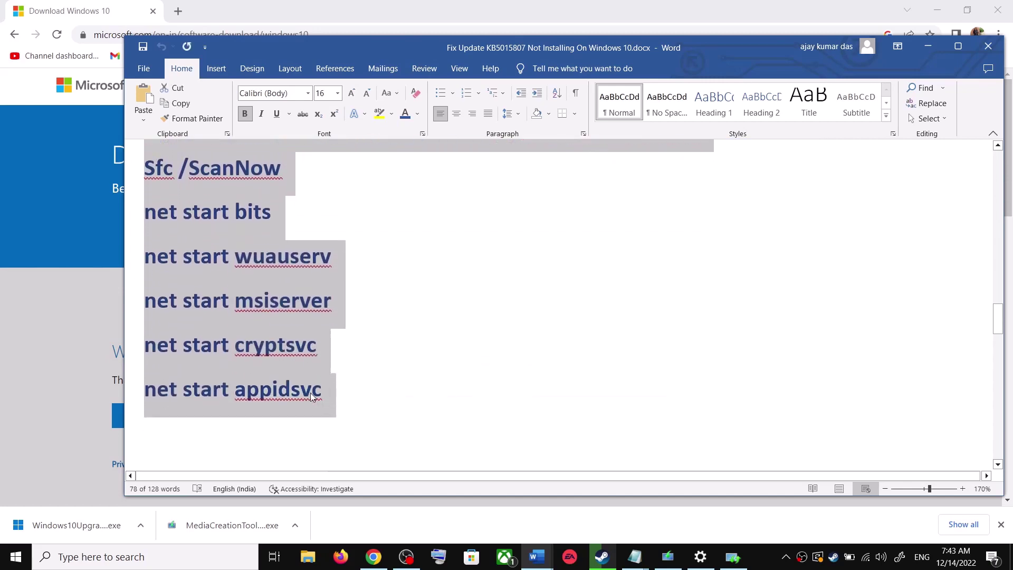
right_click(268, 299)
left_click(301, 344)
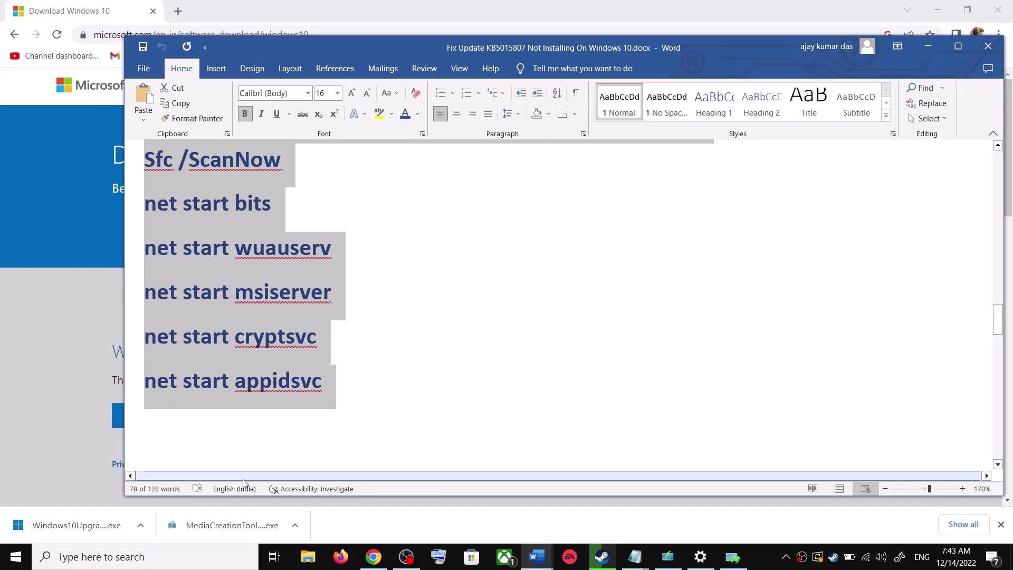
left_click(177, 567)
Paste the copied commands into a new Notepad window and save it to the Desktop
type("o")
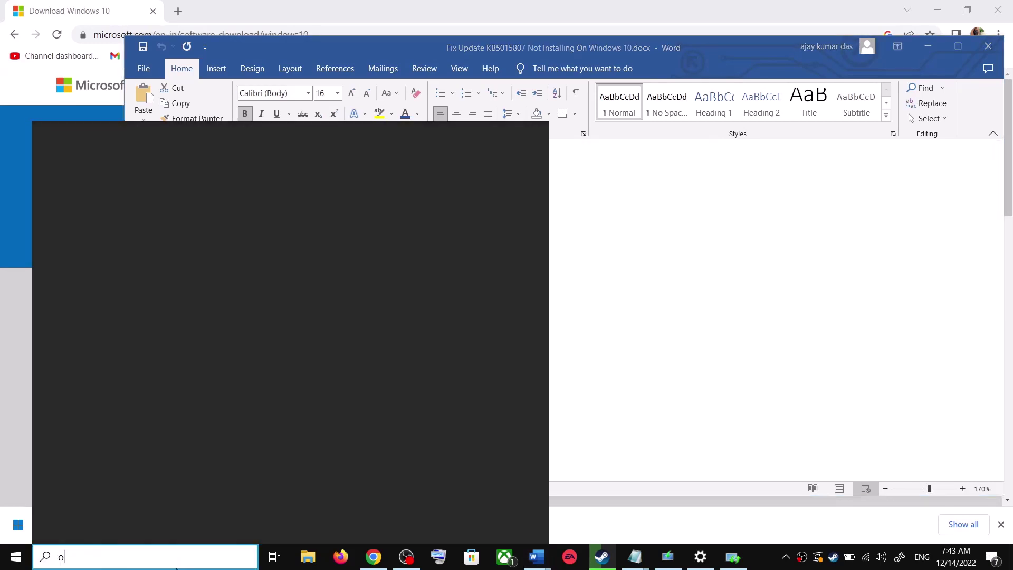
type("ote")
left_click(170, 188)
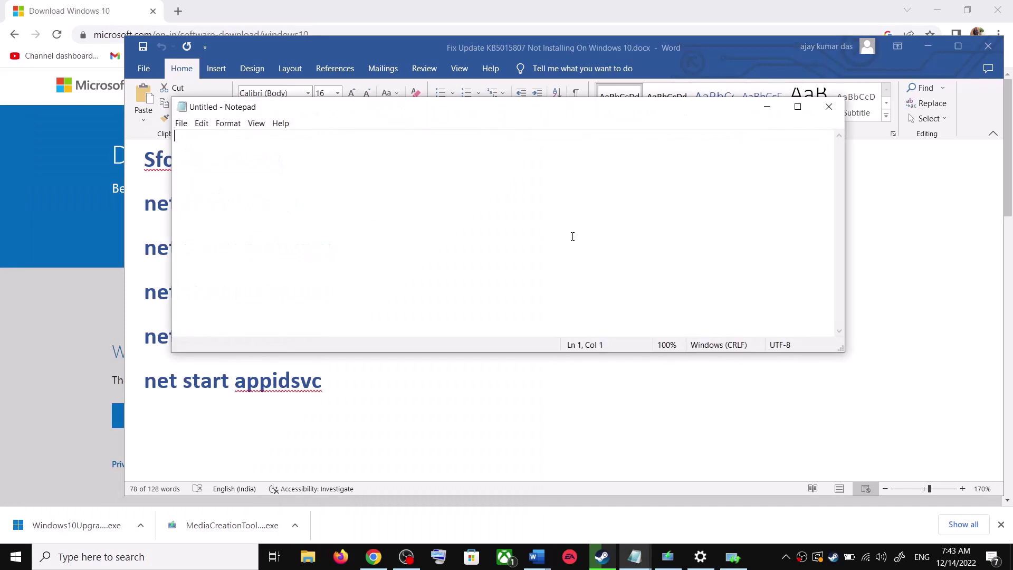
key("ctrl+v")
scroll(324, 227, "up", 3)
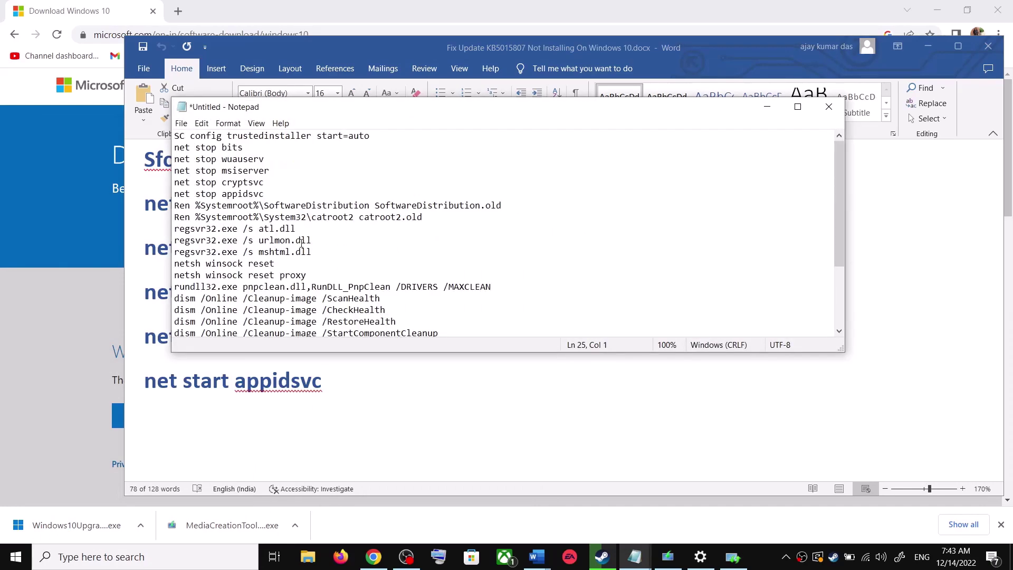
left_click(181, 123)
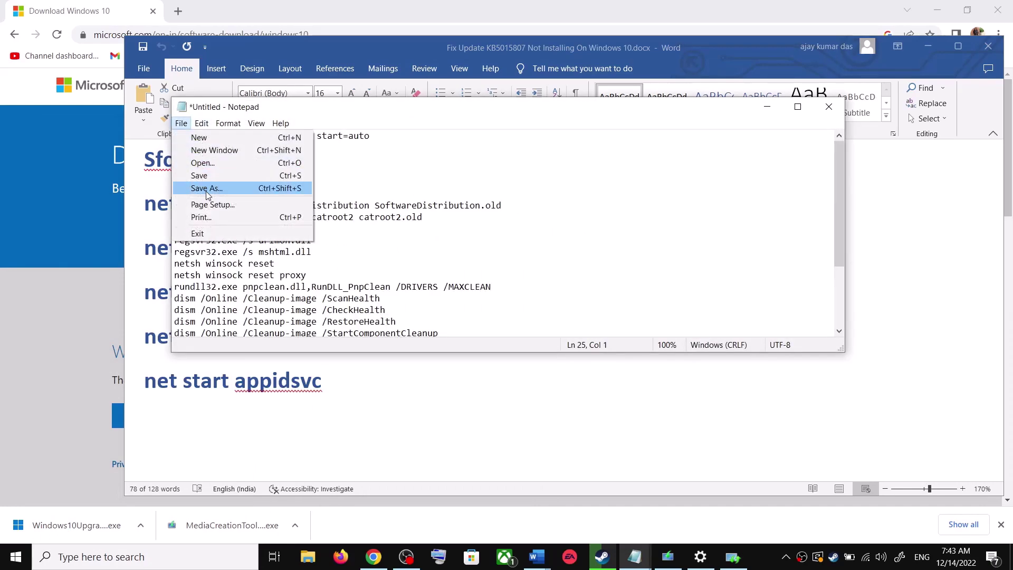
left_click(205, 188)
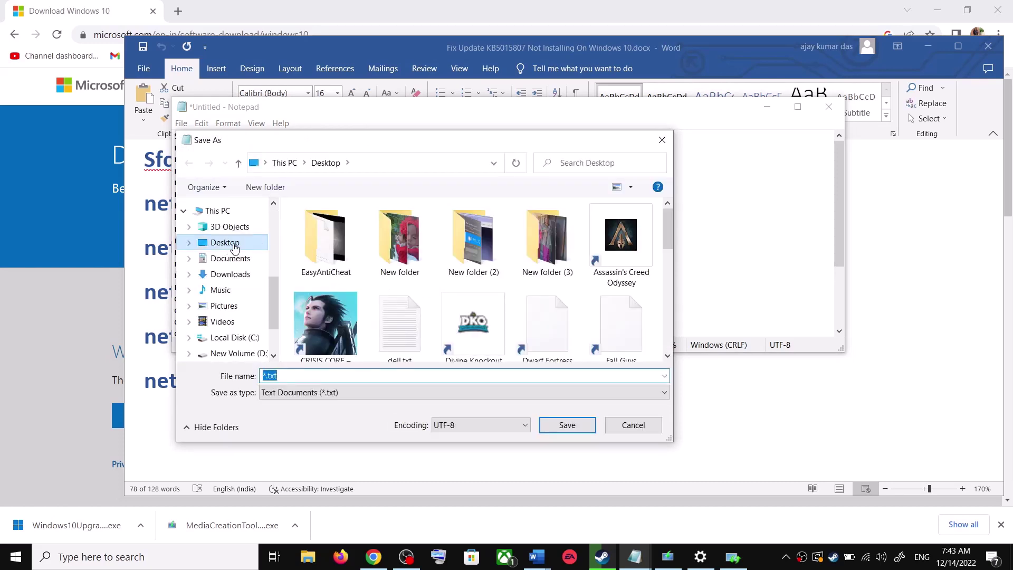
left_click(228, 244)
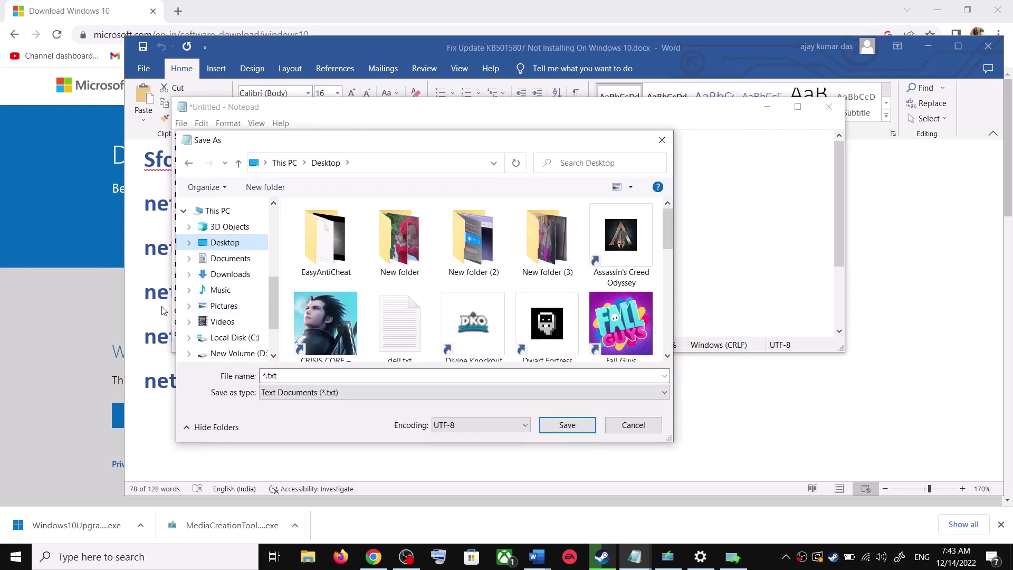
Name the file Wufix.bat with type All Files (*.*), save it, and show the desktop
key("alt+Tab")
scroll(275, 333, "down", 5)
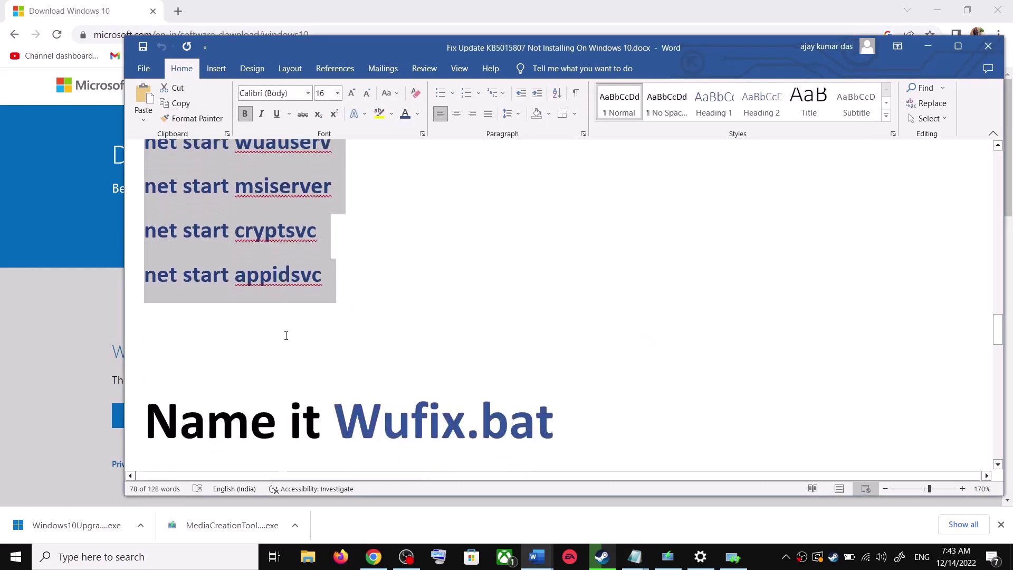
left_click_drag(538, 369, 335, 369)
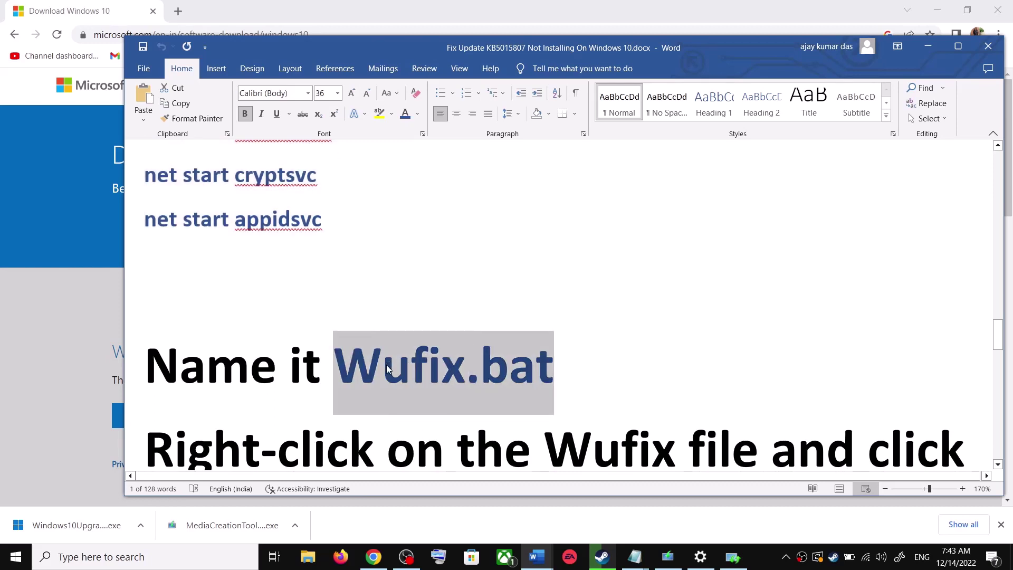
key("alt+Tab")
left_click(343, 375)
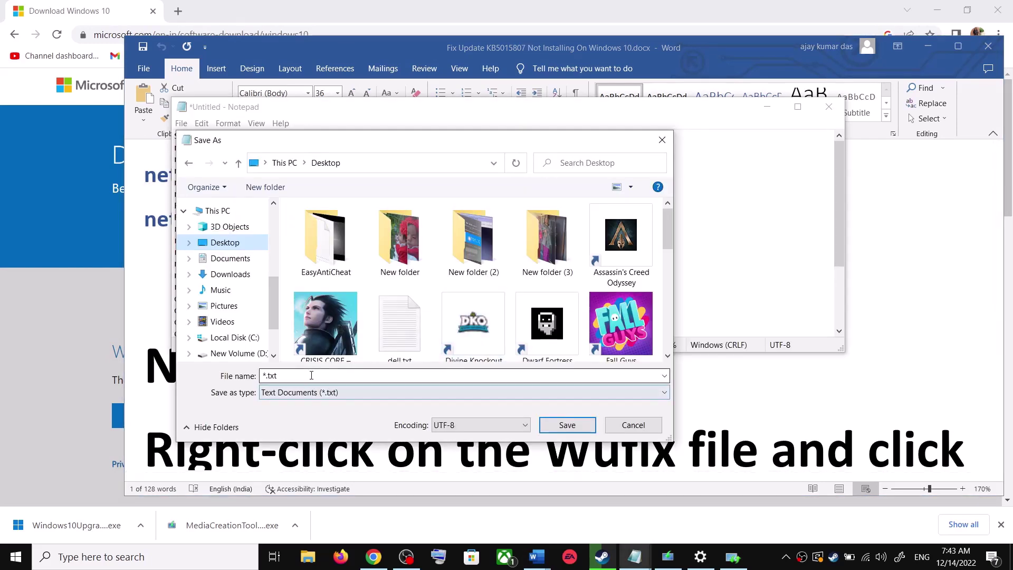
key("ctrl+a")
key("ctrl+v")
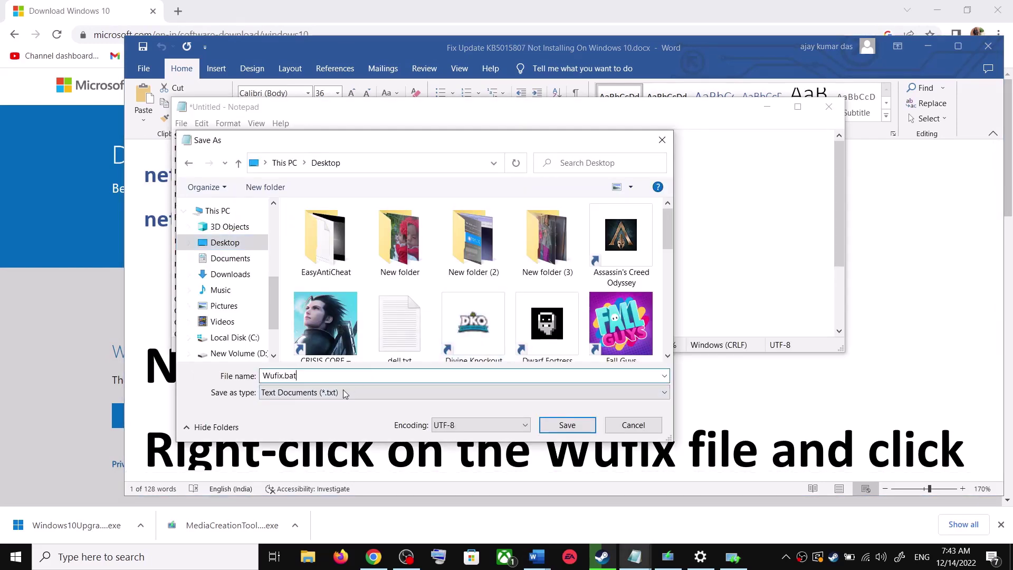
left_click(304, 393)
left_click(288, 414)
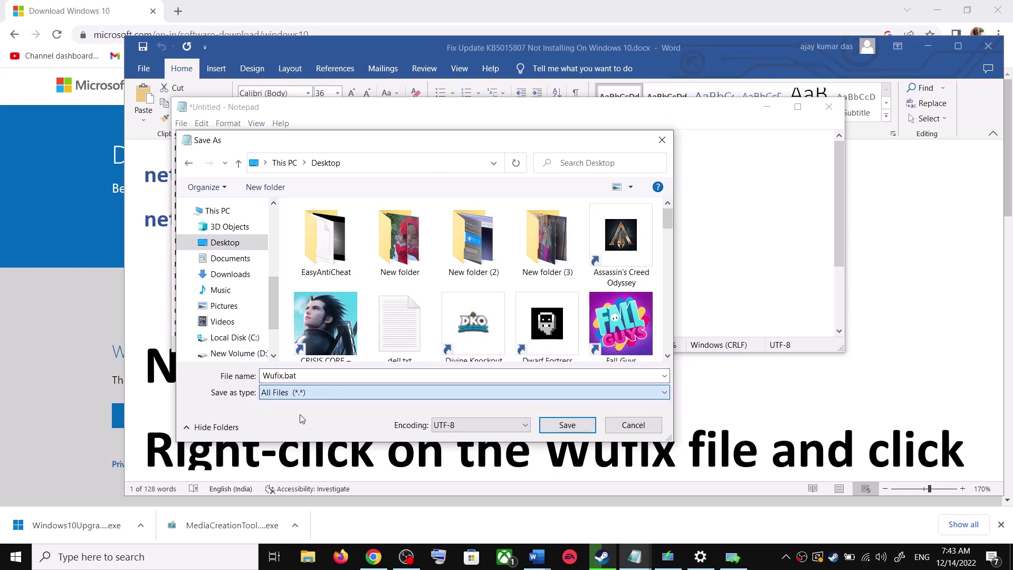
left_click(567, 425)
key("super+d")
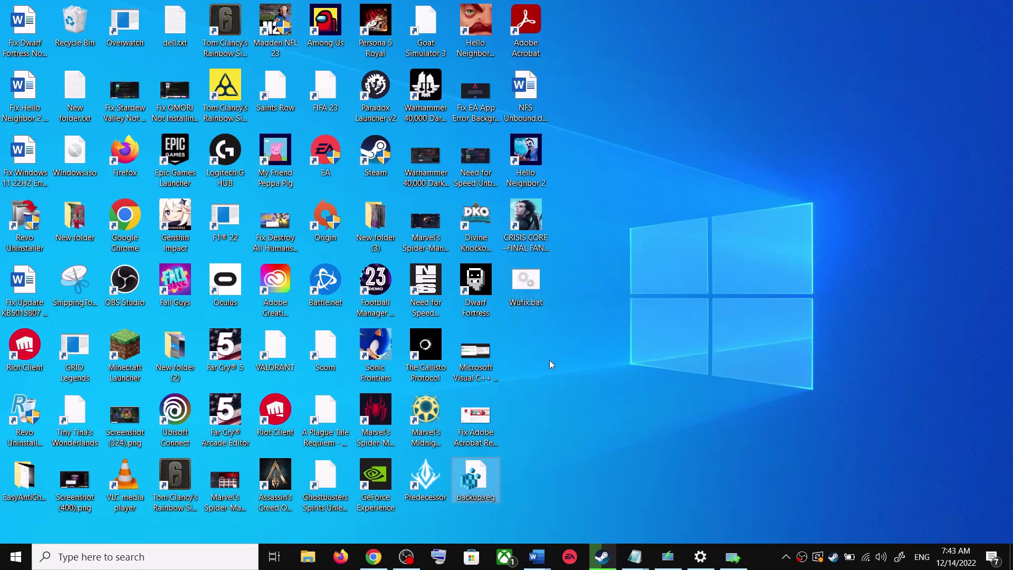
Run Wufix.bat from the desktop as administrator and move the Command Prompt window aside
left_click(532, 288)
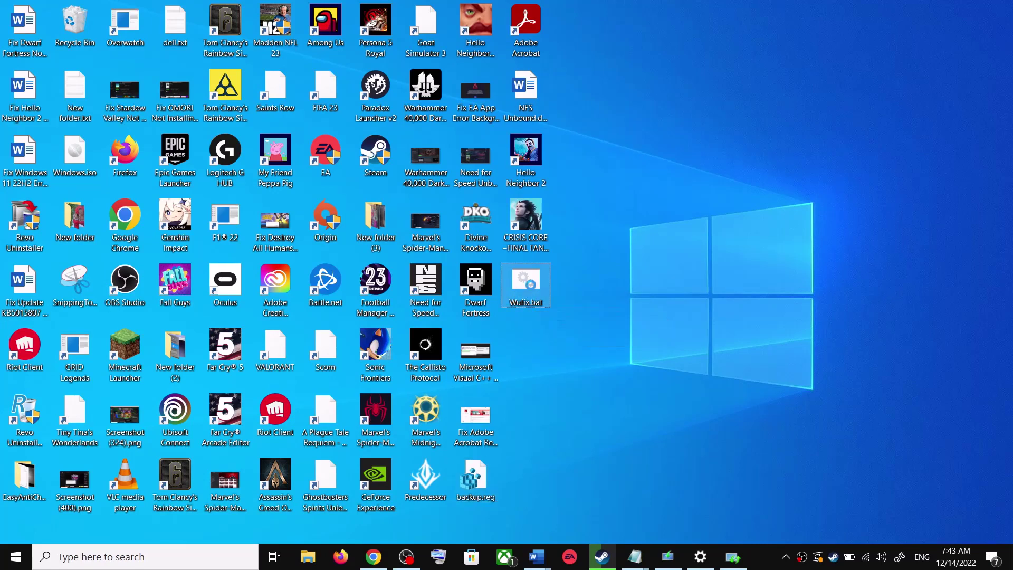
right_click(532, 288)
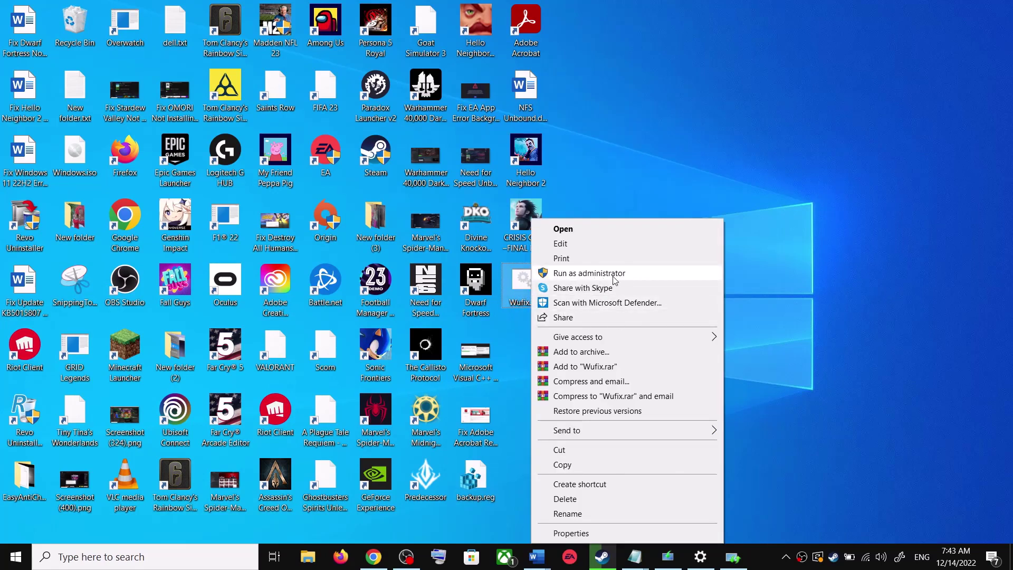
left_click(605, 183)
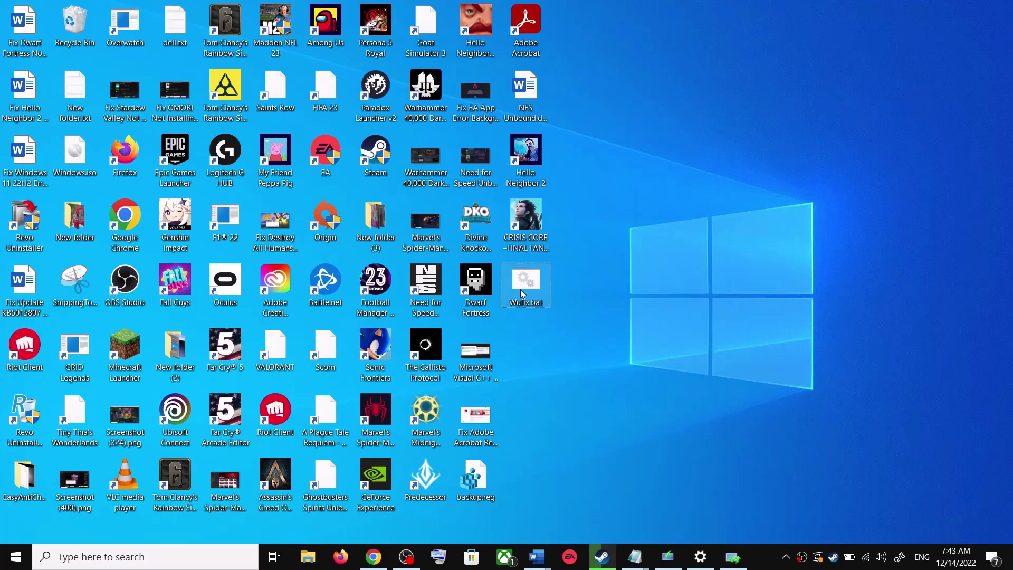
right_click(524, 293)
left_click(570, 272)
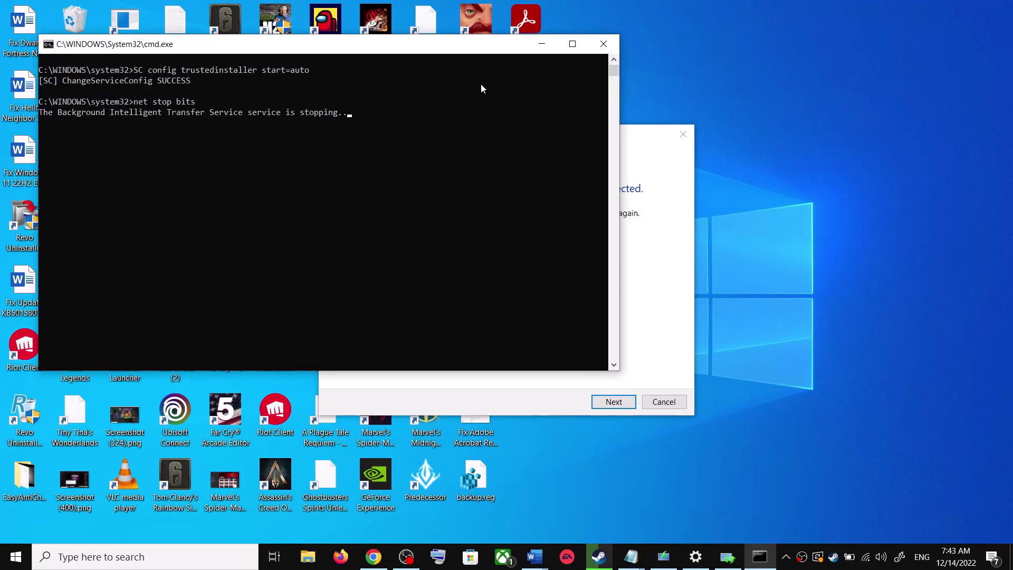
left_click_drag(459, 48, 575, 142)
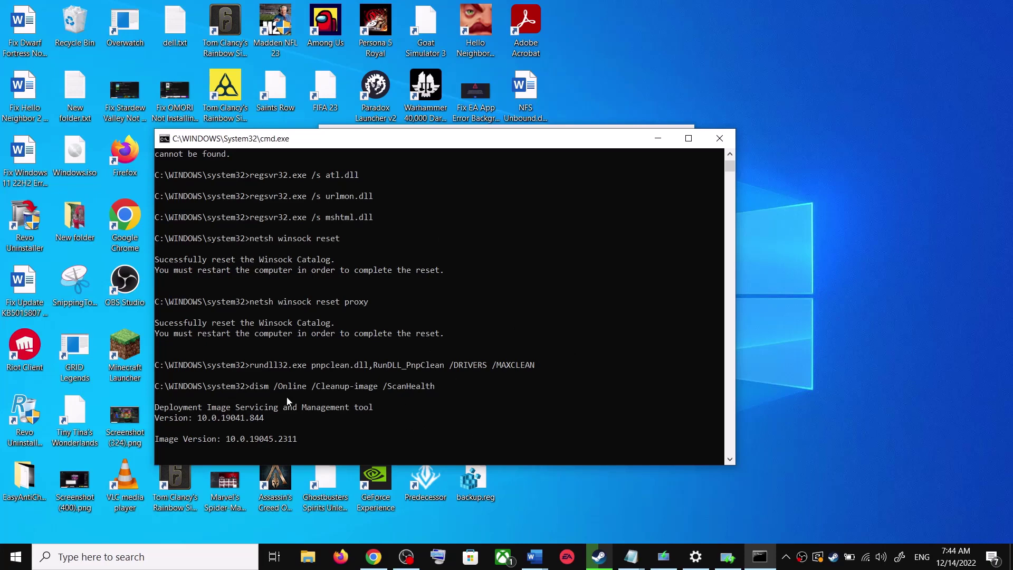
Check the Start menu's restart and shut down options without restarting
left_click(16, 557)
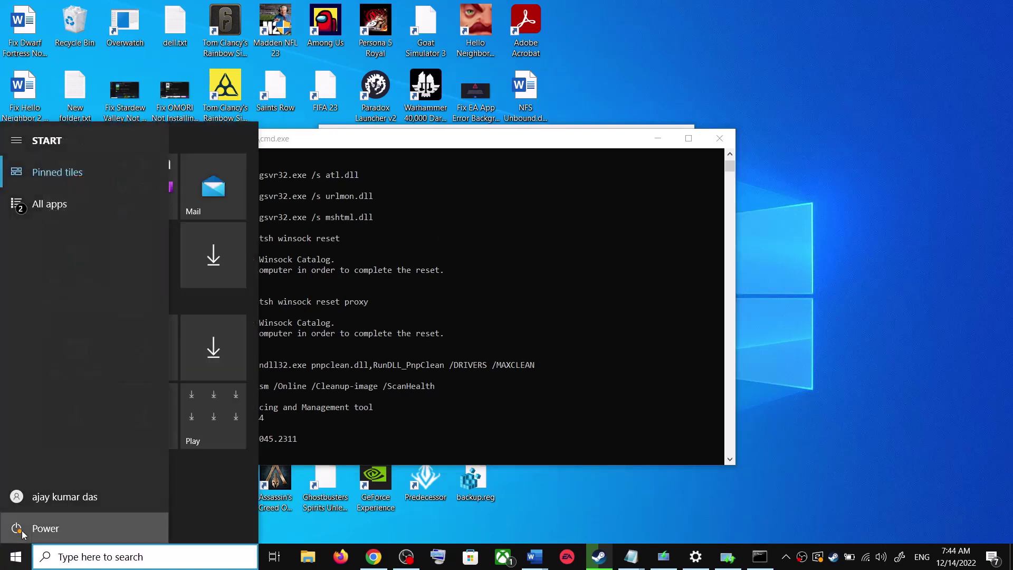
left_click(22, 533)
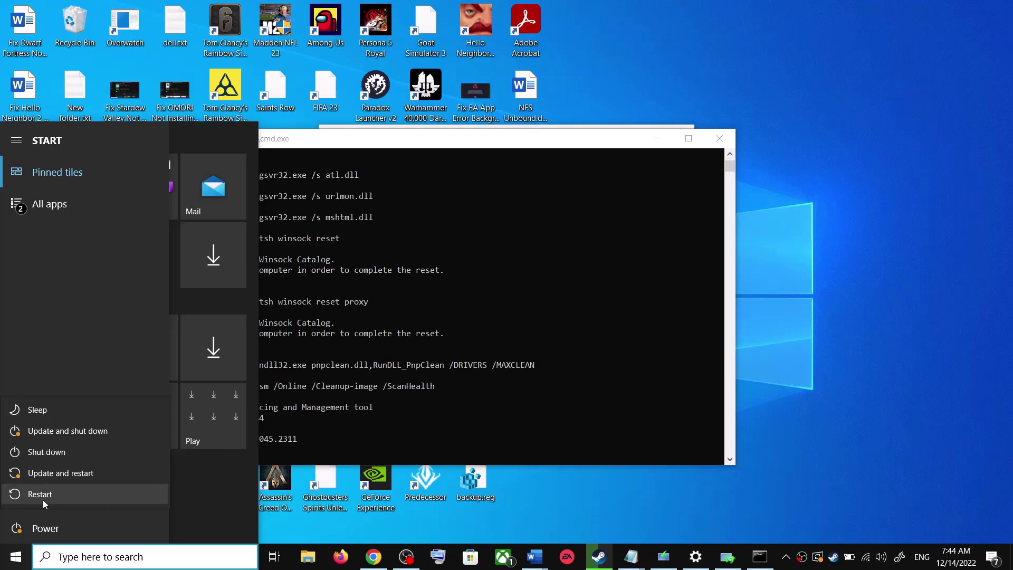
left_click(838, 358)
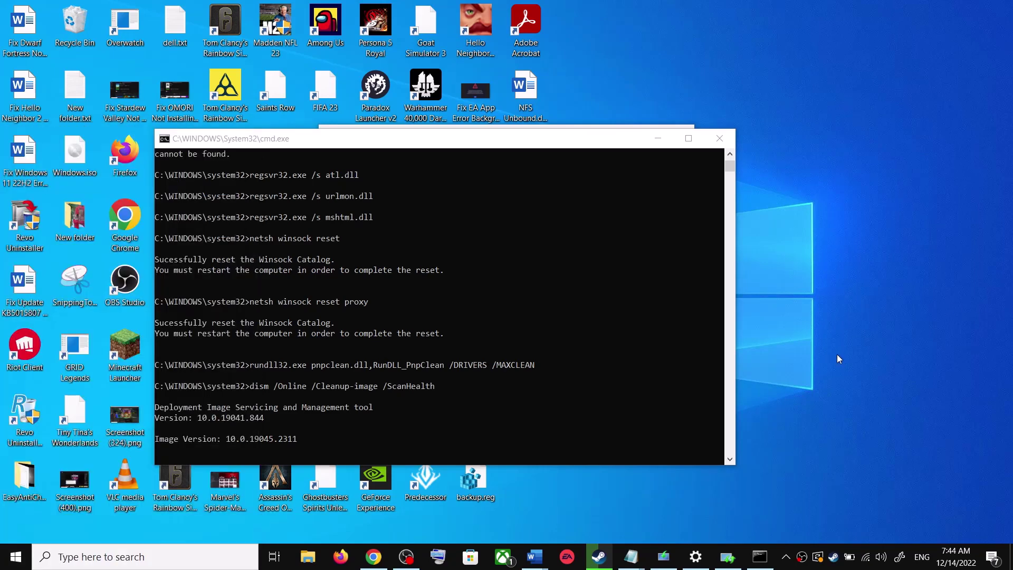
Close the Settings window and return to the KB5015807 Word guide
right_click(694, 564)
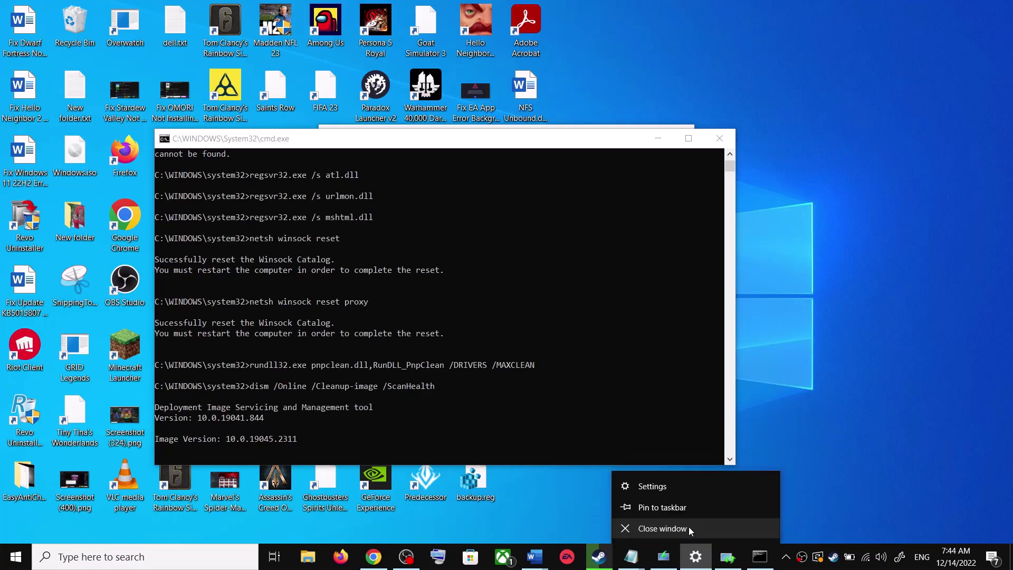
left_click(691, 527)
mouse_move(537, 557)
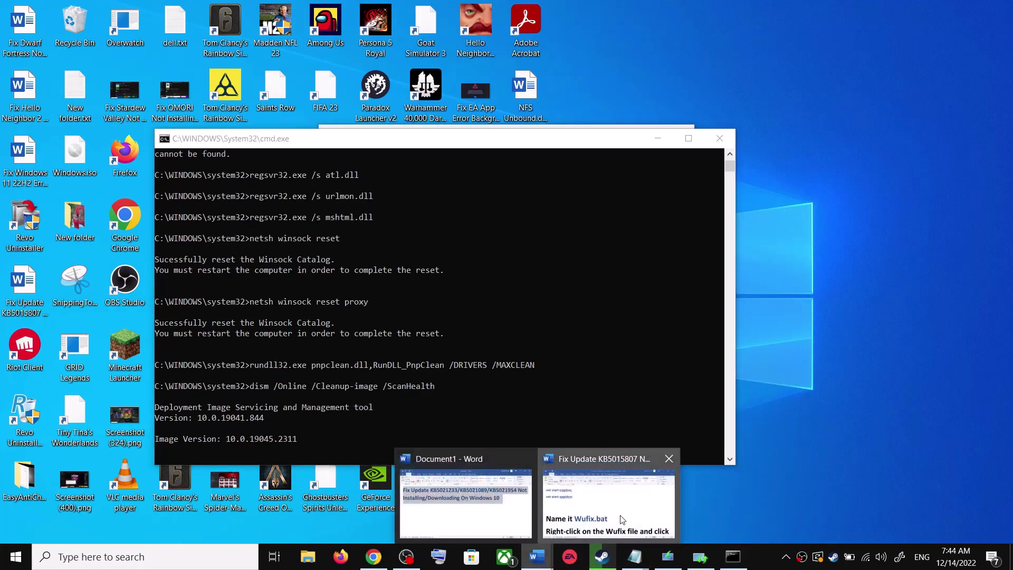
left_click(622, 520)
Scroll the guide to Step 4, Use Media Creation Tool, then show Chrome's installation-media section
scroll(507, 347, "down", 5)
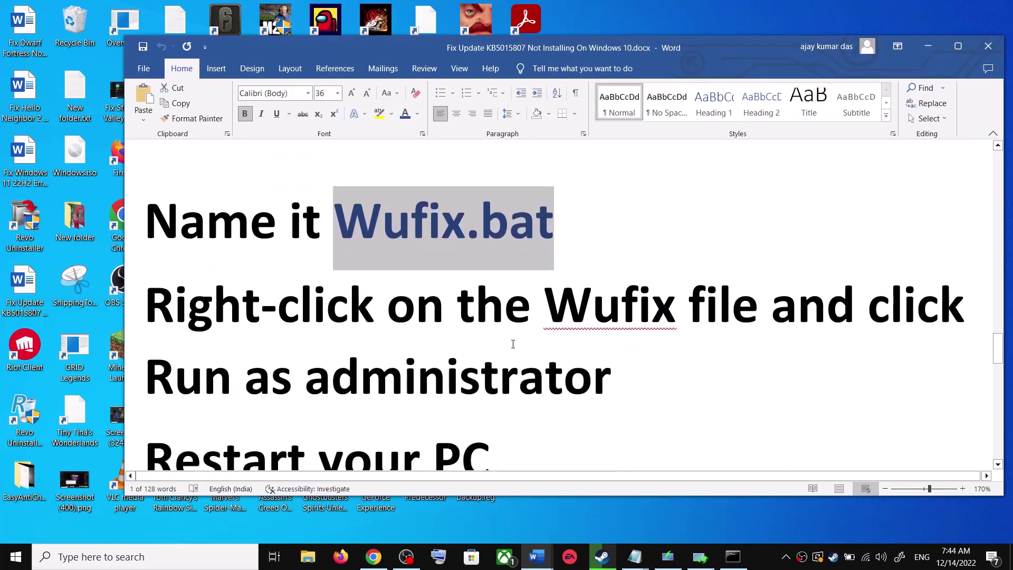
scroll(513, 344, "down", 3)
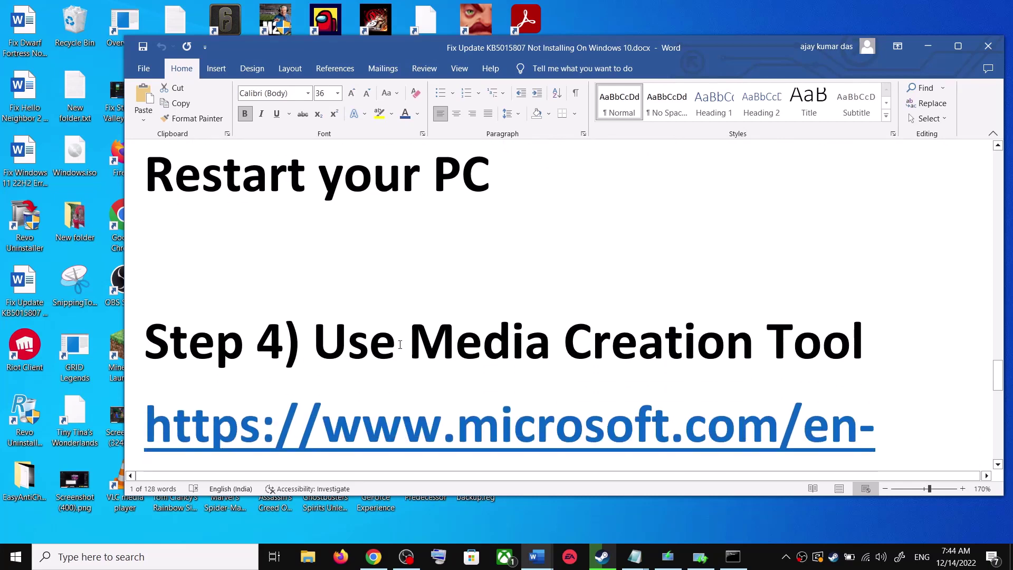
left_click_drag(370, 349, 870, 345)
scroll(528, 365, "down", 2)
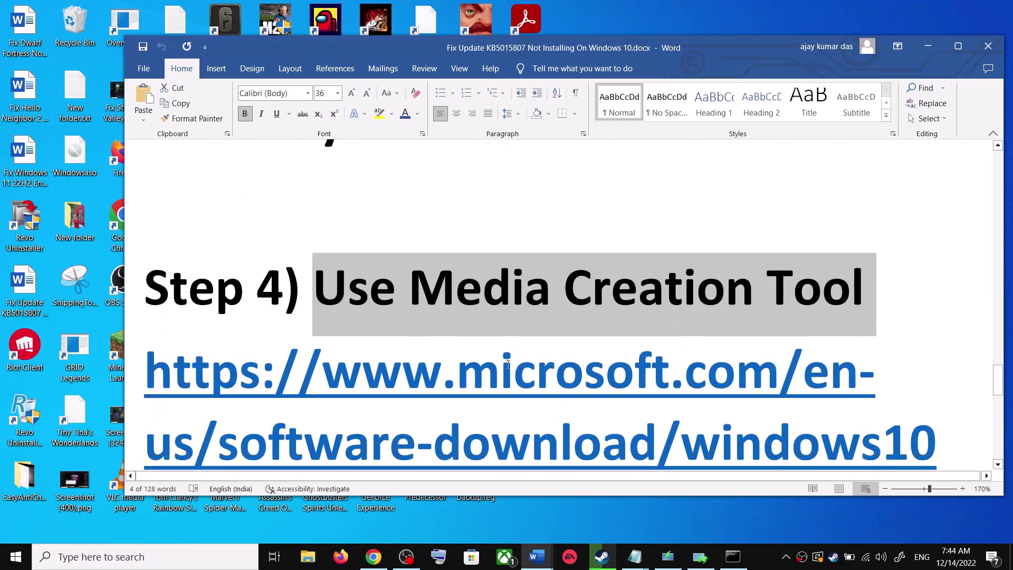
scroll(528, 365, "down", 1)
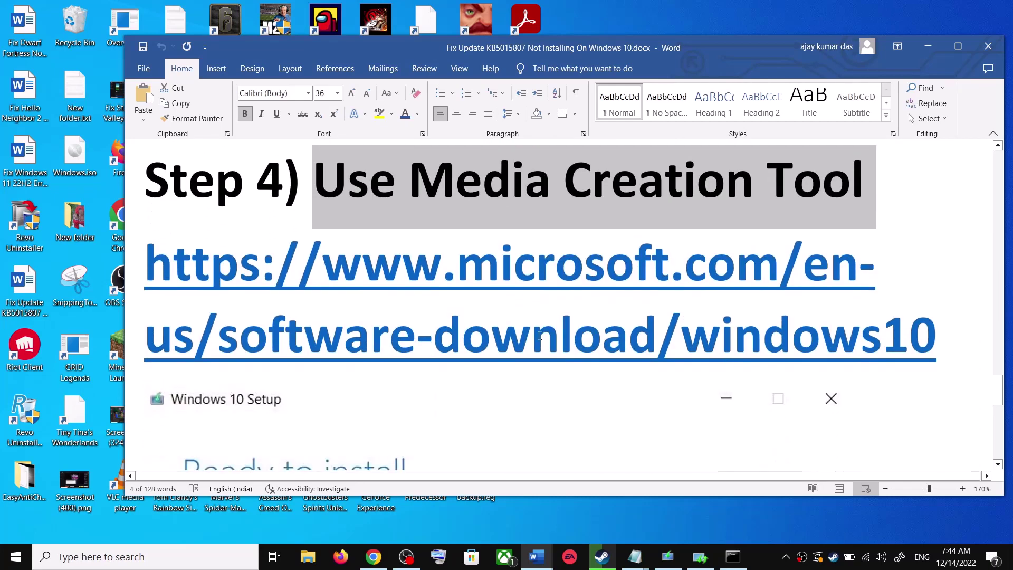
left_click(373, 558)
scroll(194, 314, "down", 5)
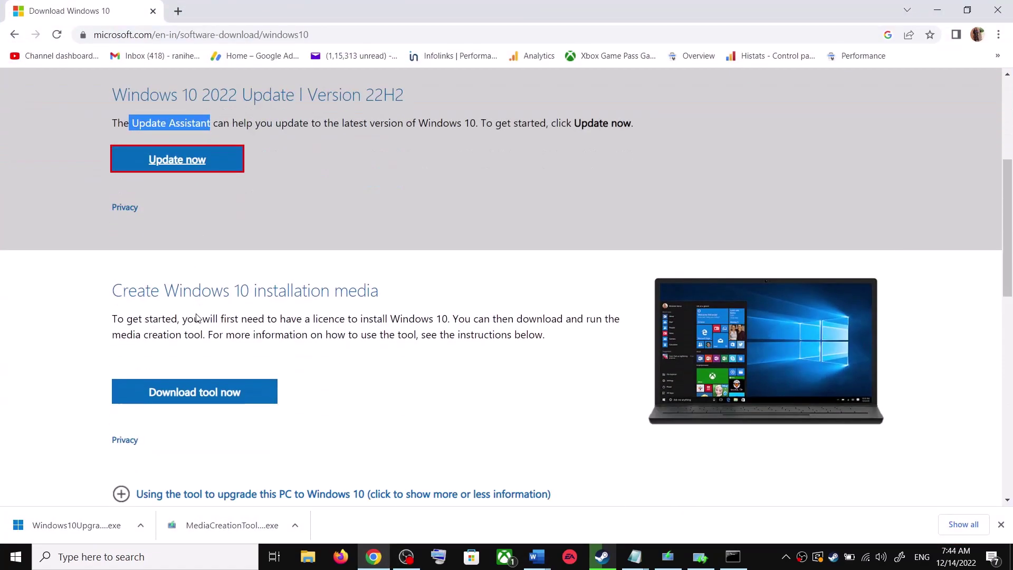
Accept the Media Creation Tool license and choose Upgrade this PC now
left_click_drag(121, 328, 210, 328)
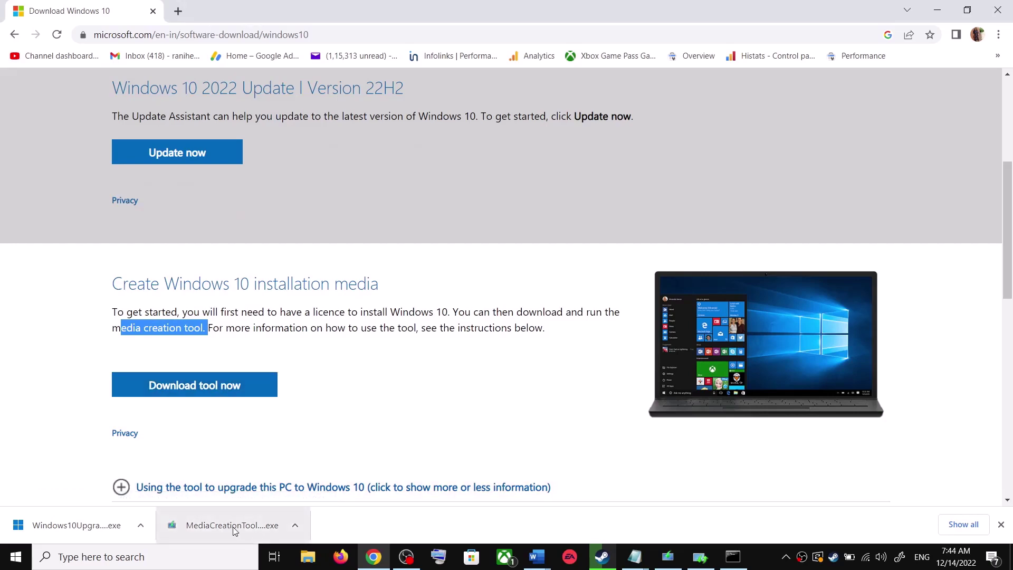
left_click(668, 558)
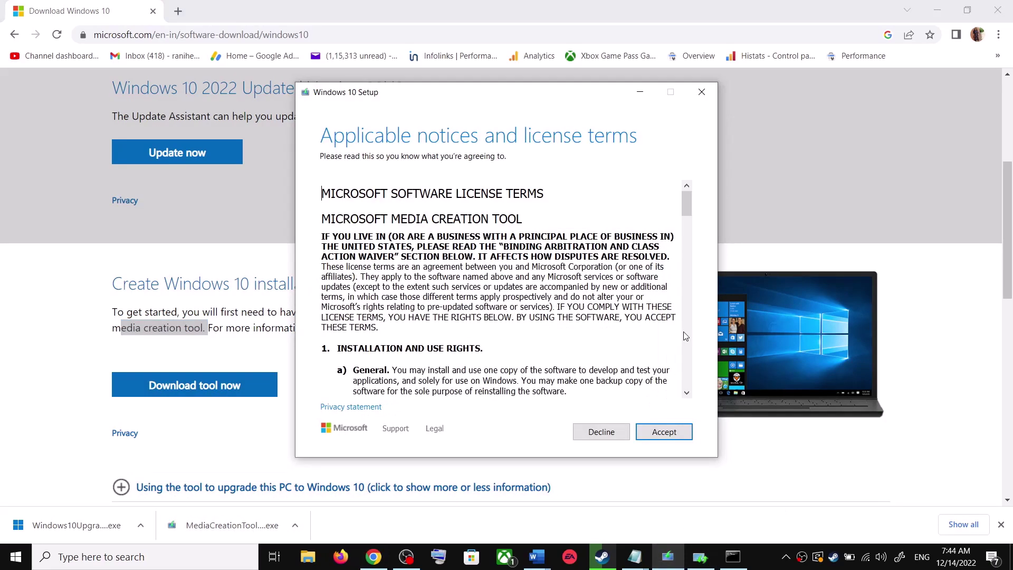
left_click(685, 433)
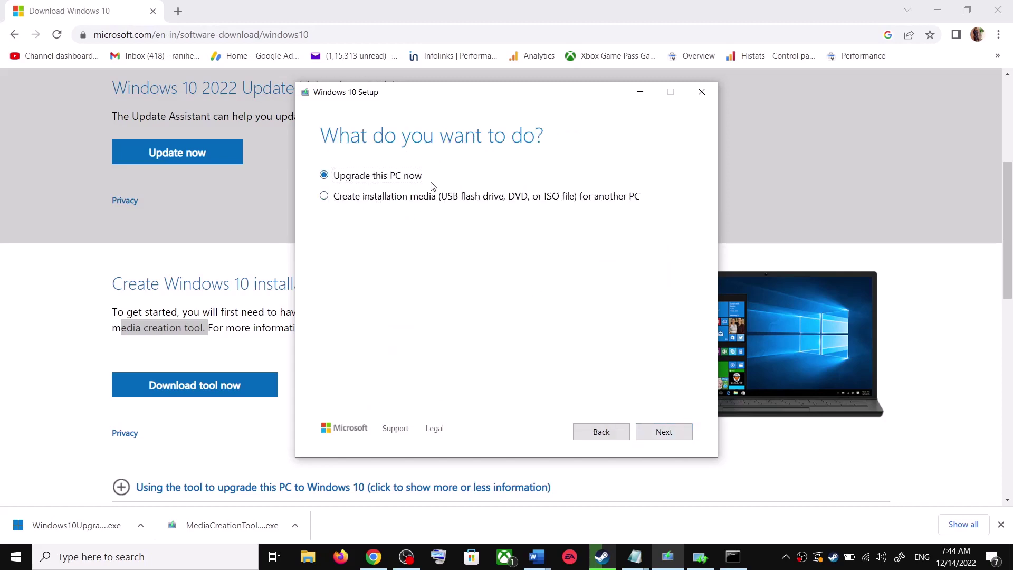
left_click(672, 431)
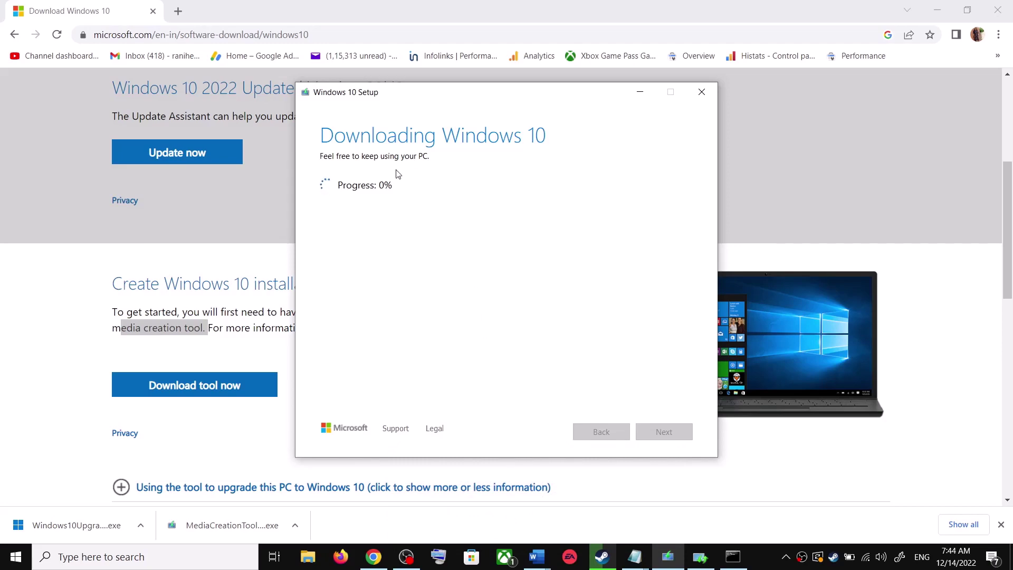
Bring the Word guide forward, maximize it, and scroll to the Ready to install screenshot
mouse_move(547, 567)
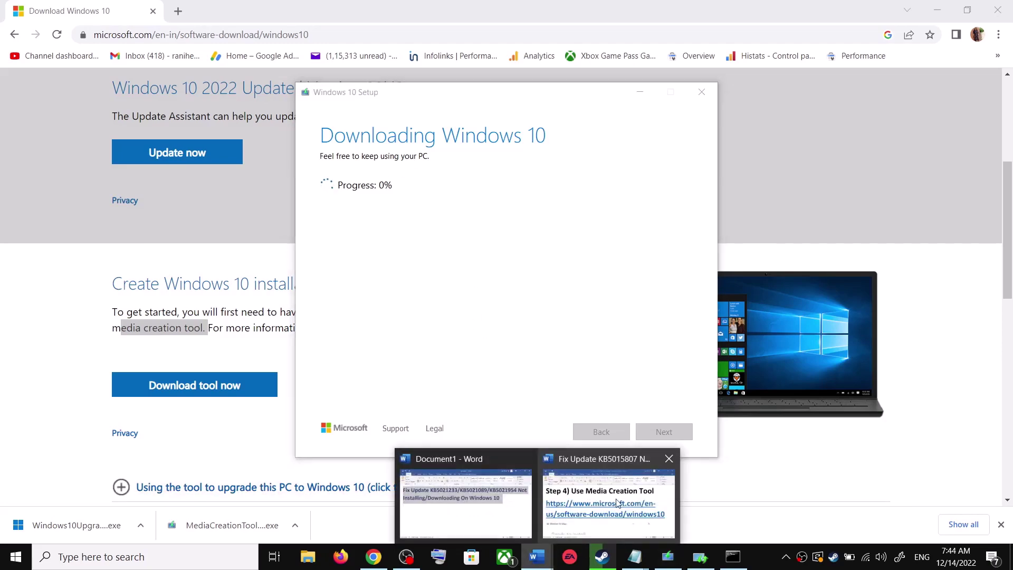
left_click(617, 499)
scroll(691, 328, "down", 3)
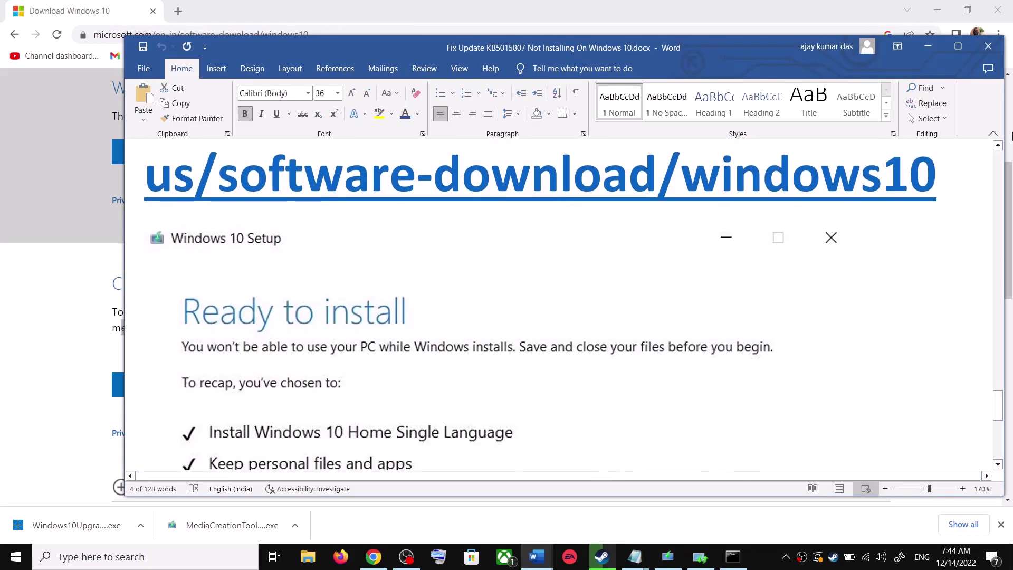
left_click(955, 53)
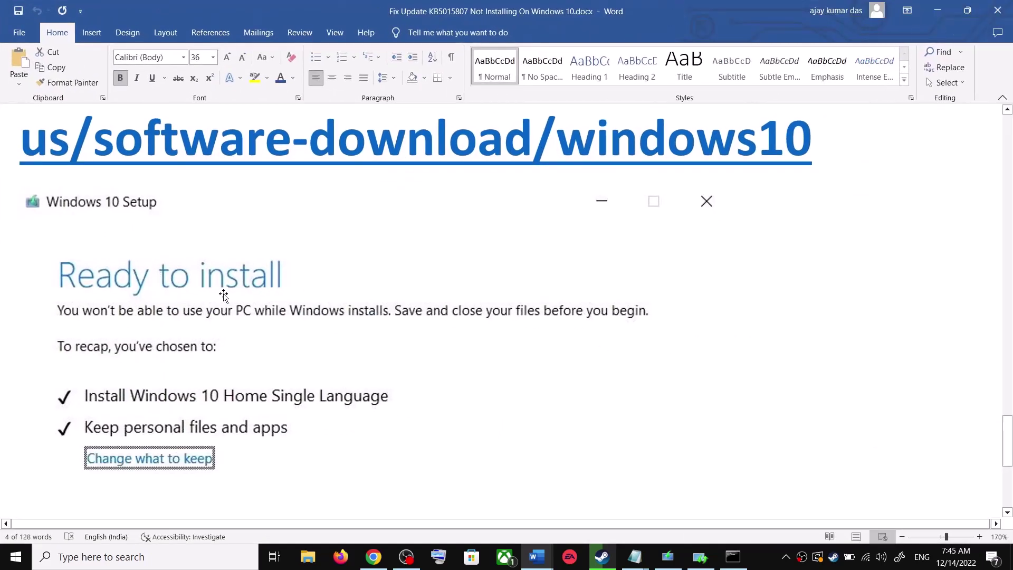
scroll(82, 344, "down", 2)
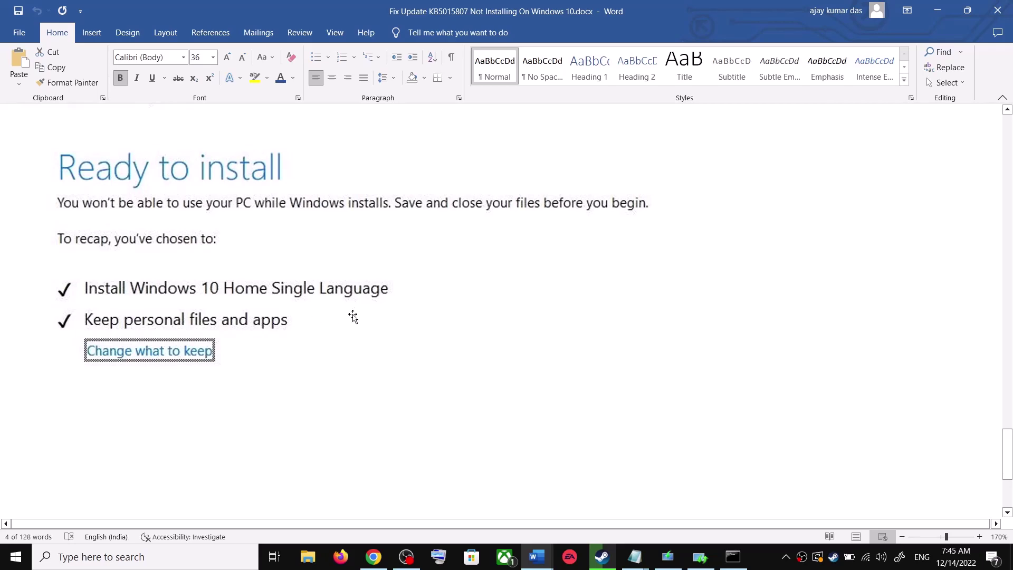
scroll(353, 322, "down", 3)
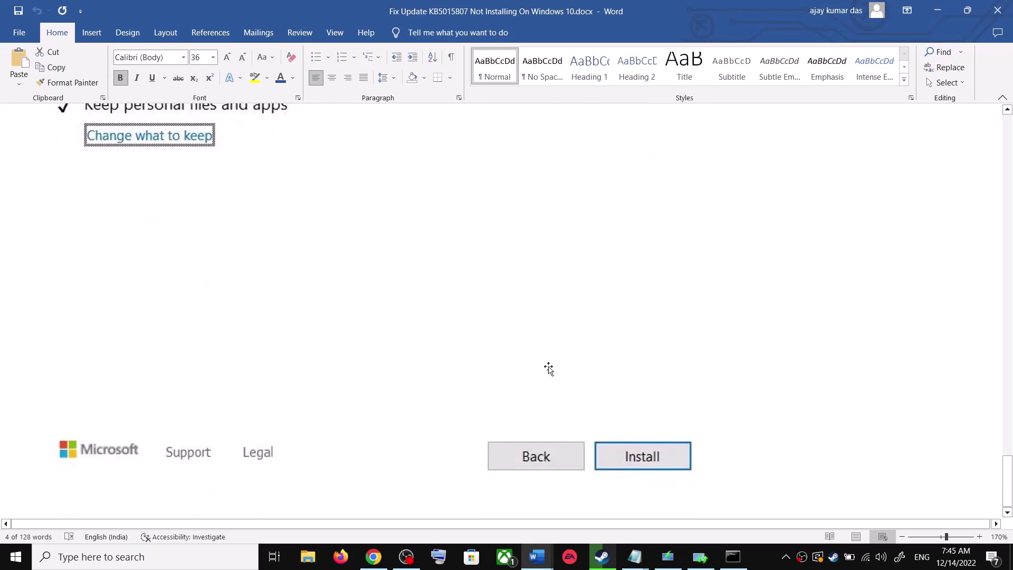
scroll(516, 369, "up", 4)
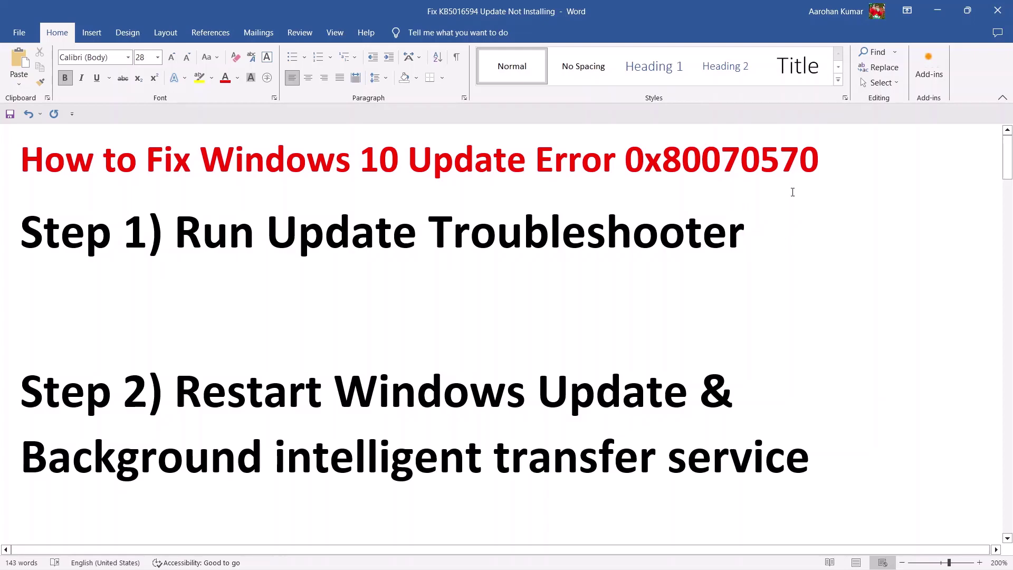
Highlight 'Error 0x80070570' and 'Windows 10' in the fix guide's title, then deselect
left_click_drag(670, 152, 536, 158)
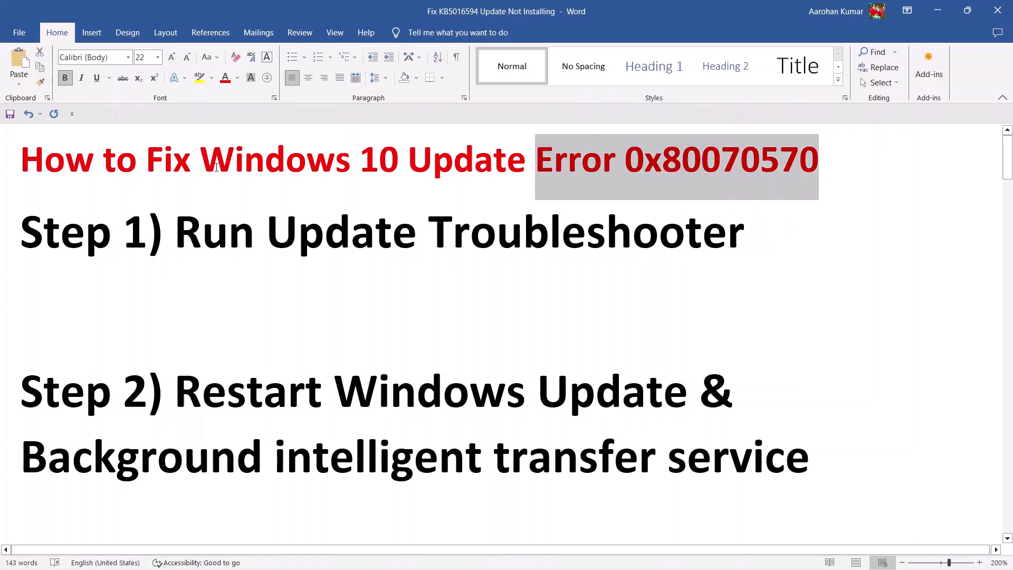
left_click_drag(201, 159, 459, 181)
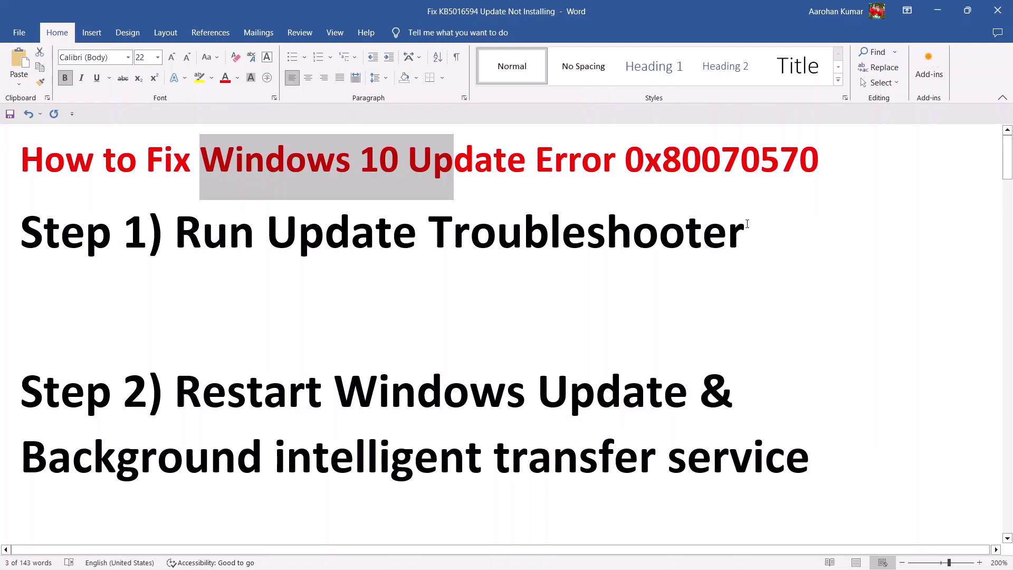
left_click(747, 224)
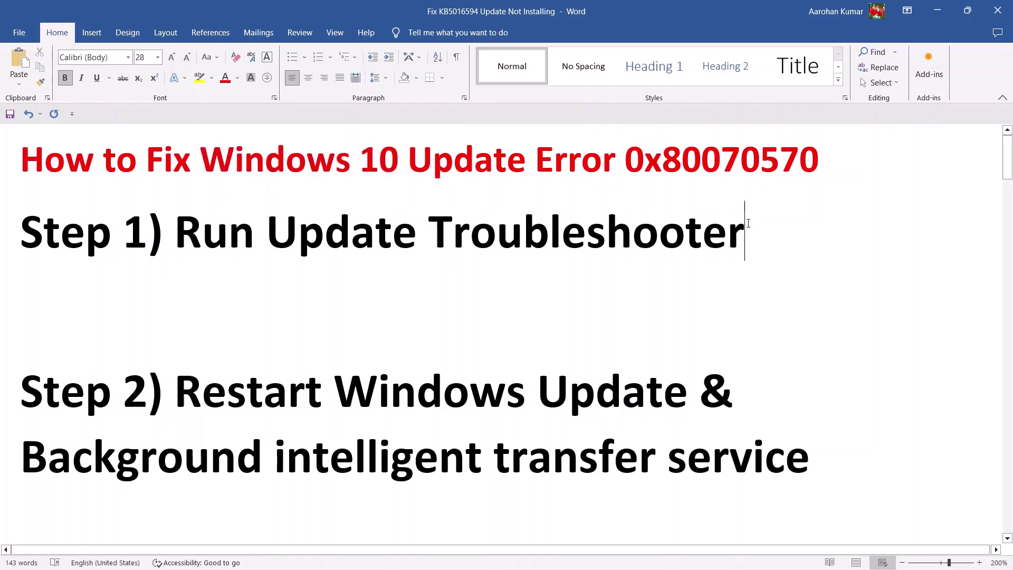